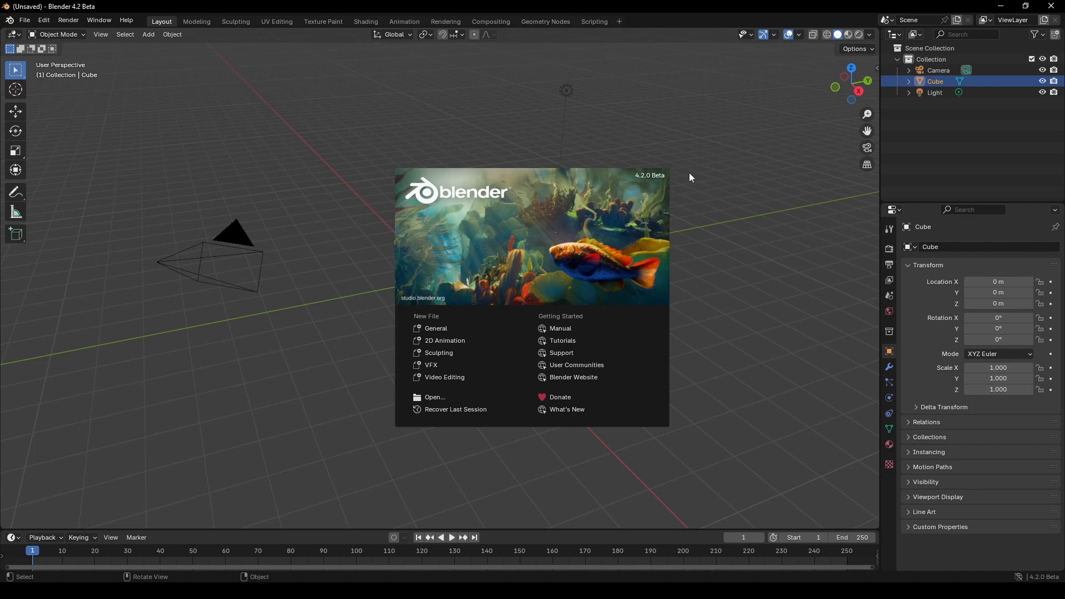
Dismiss the splash screen, open the Extensions section of the preferences and look over the bundled core add-ons.
left_click(790, 291)
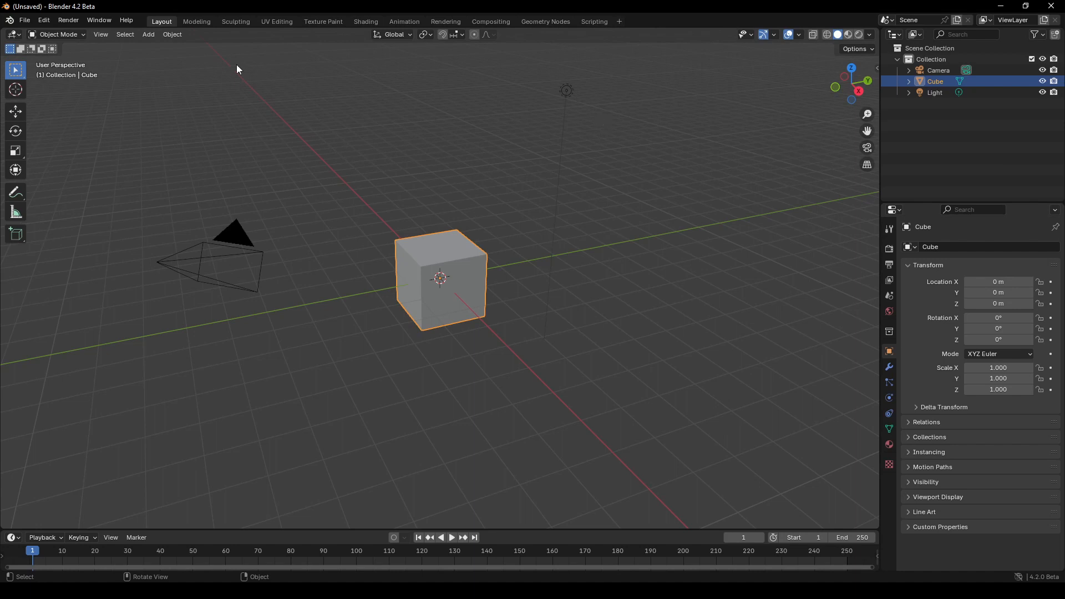
left_click(47, 21)
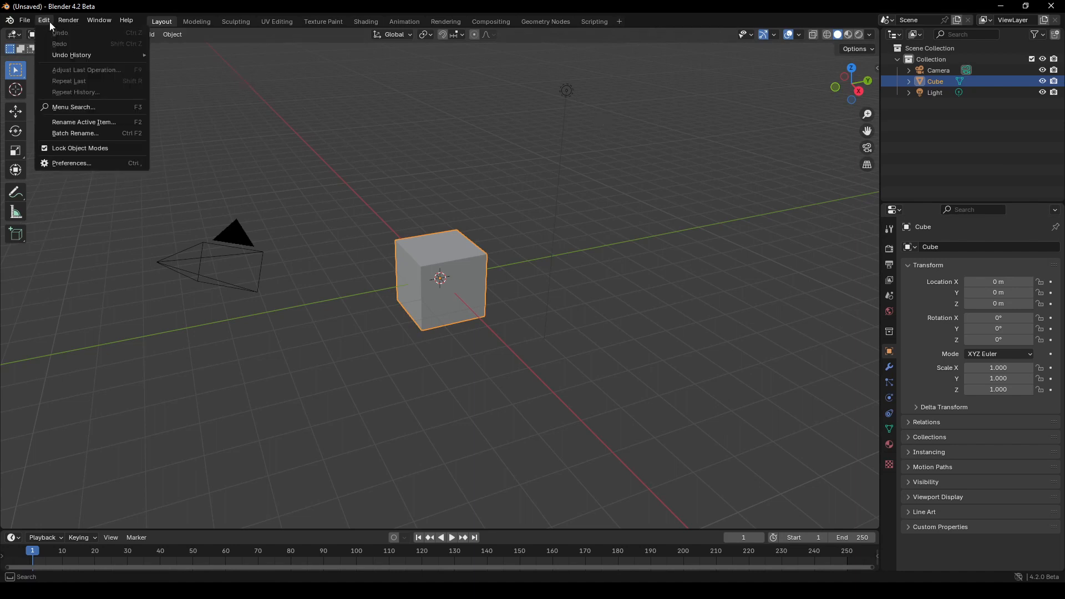
left_click(76, 163)
left_click_drag(145, 10, 479, 105)
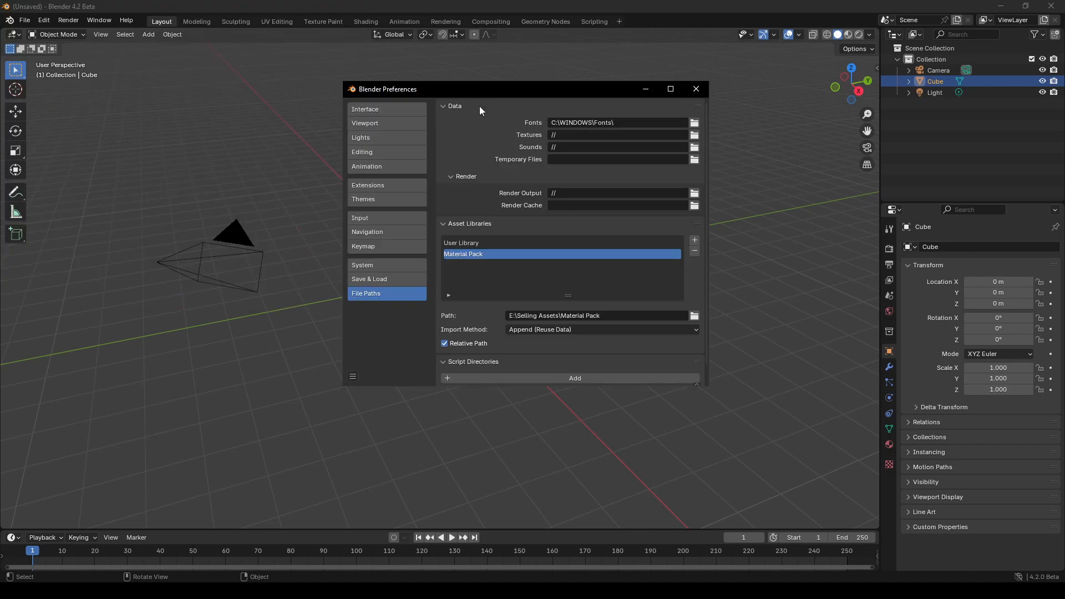
left_click(401, 183)
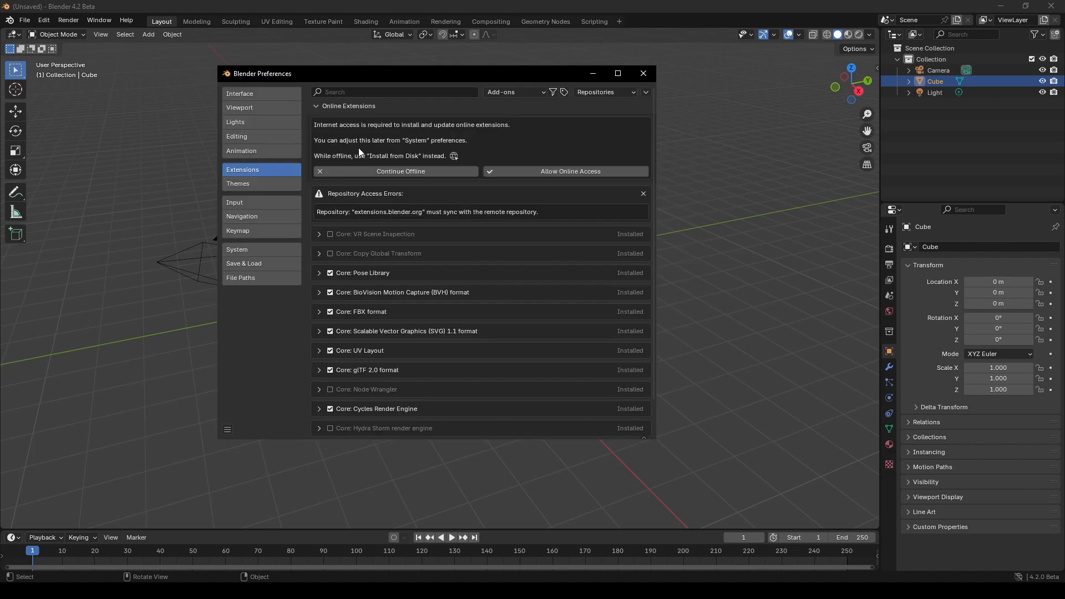
scroll(431, 305, "down", 2)
scroll(433, 305, "up", 2)
scroll(438, 288, "down", 2)
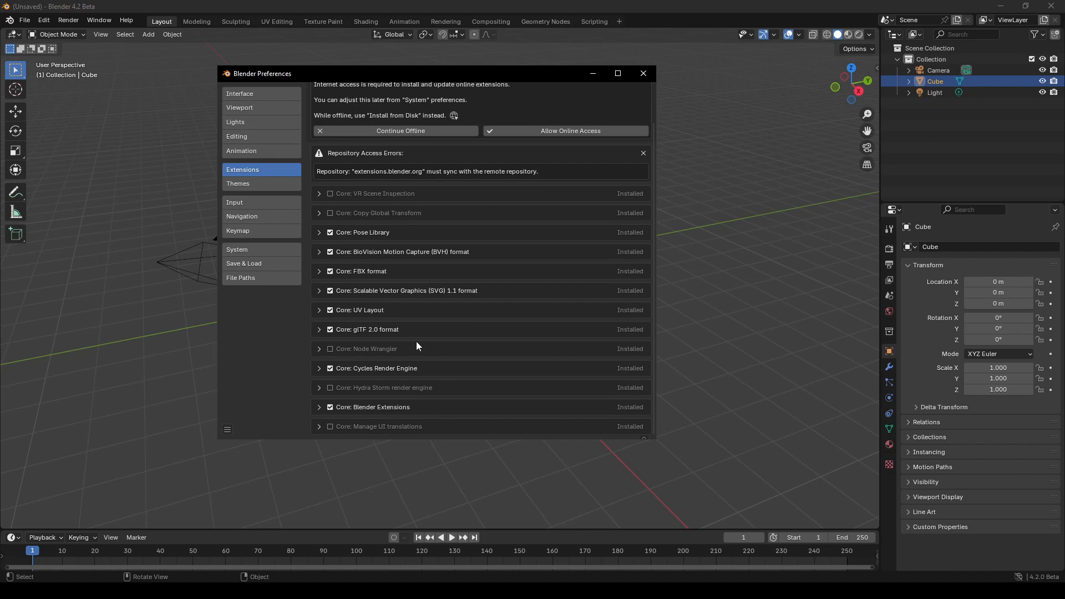
scroll(530, 303, "up", 2)
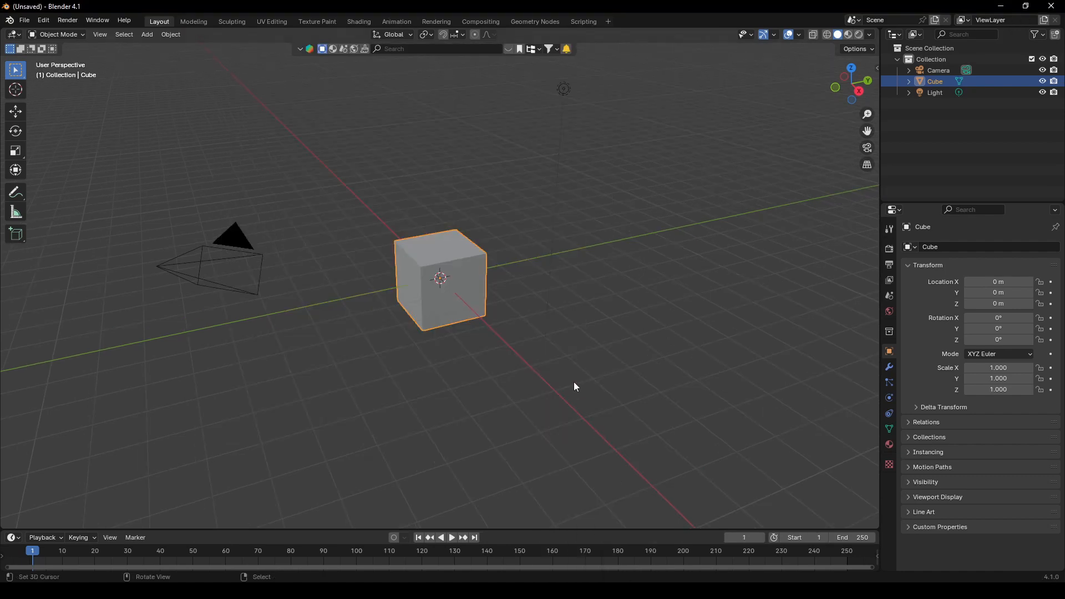
Switch to Blender 4.1, open its Add-ons preferences and compare the bundled add-ons with the 4.2 extensions.
key("F4")
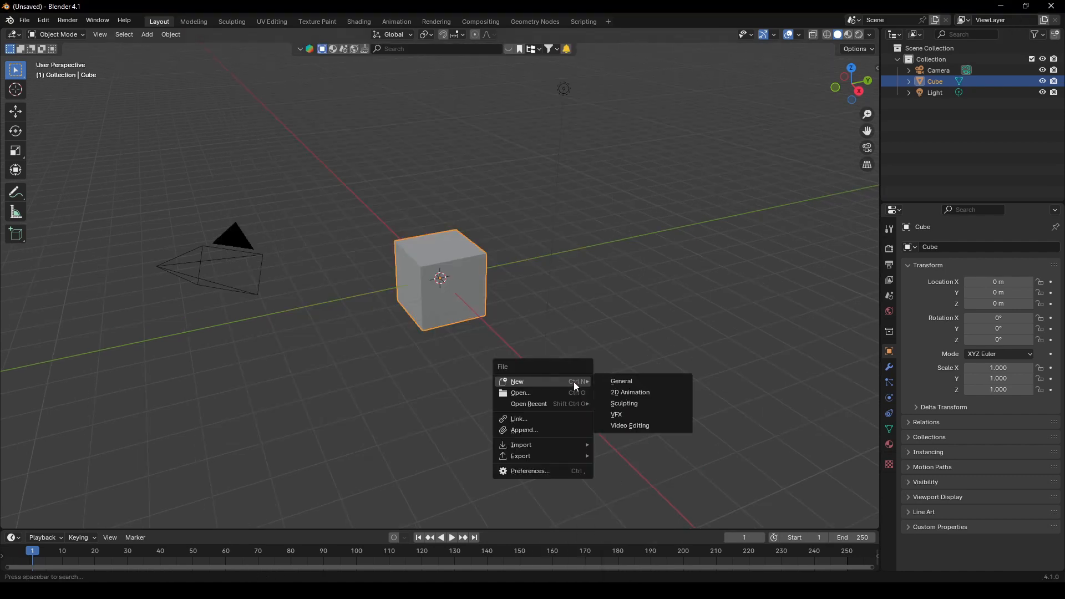
left_click(572, 475)
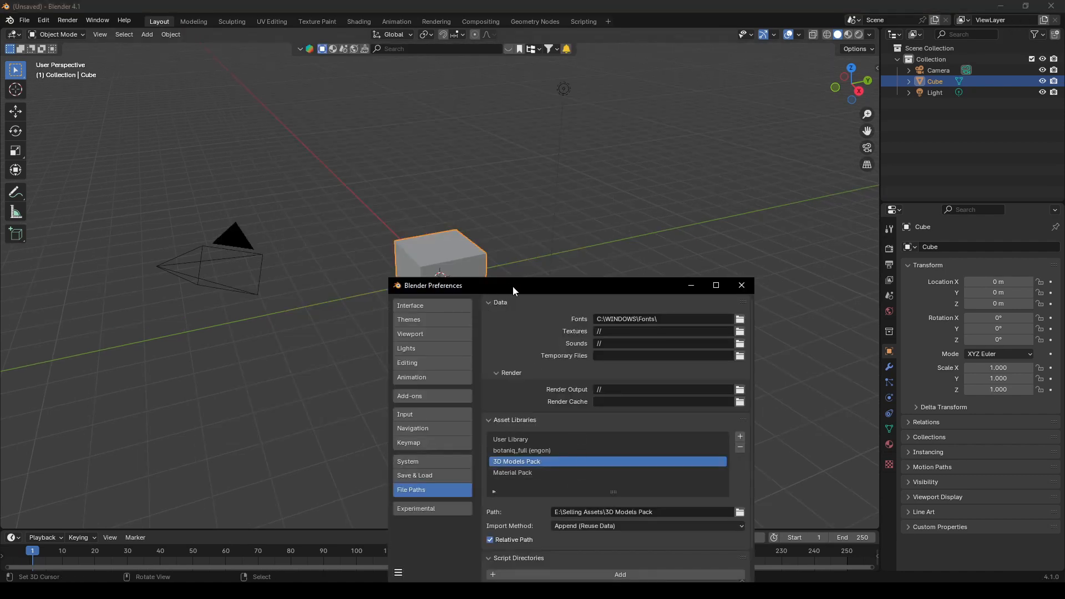
left_click_drag(512, 286, 419, 76)
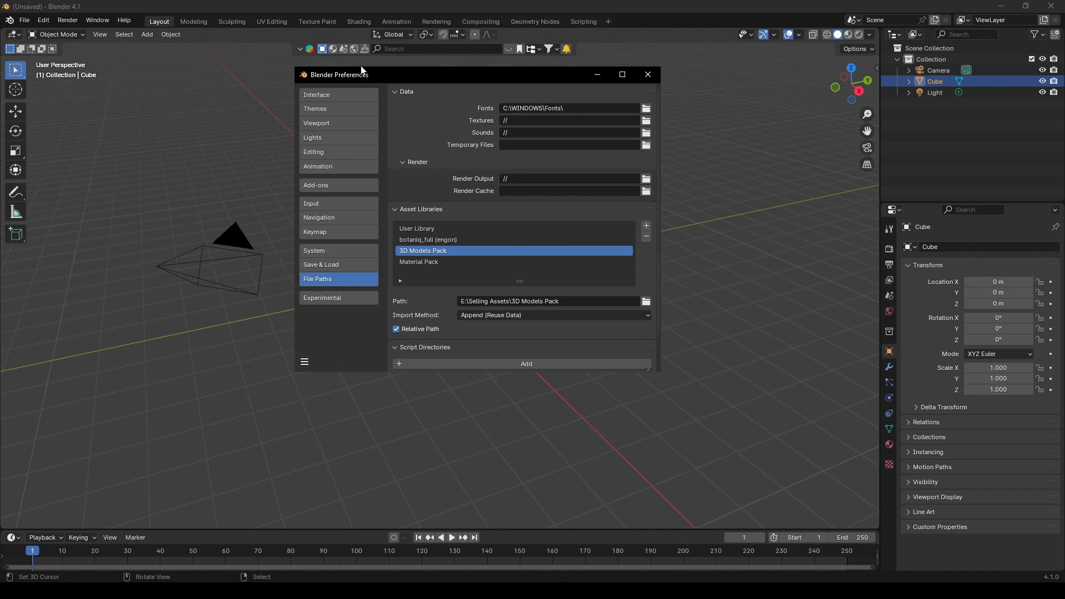
left_click(322, 187)
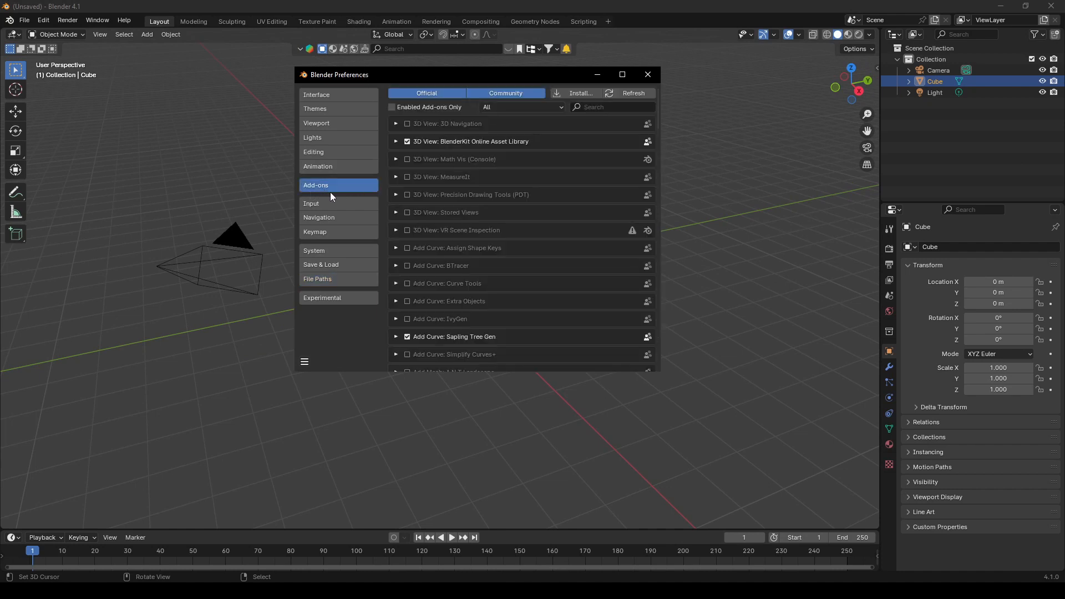
scroll(483, 233, "down", 8)
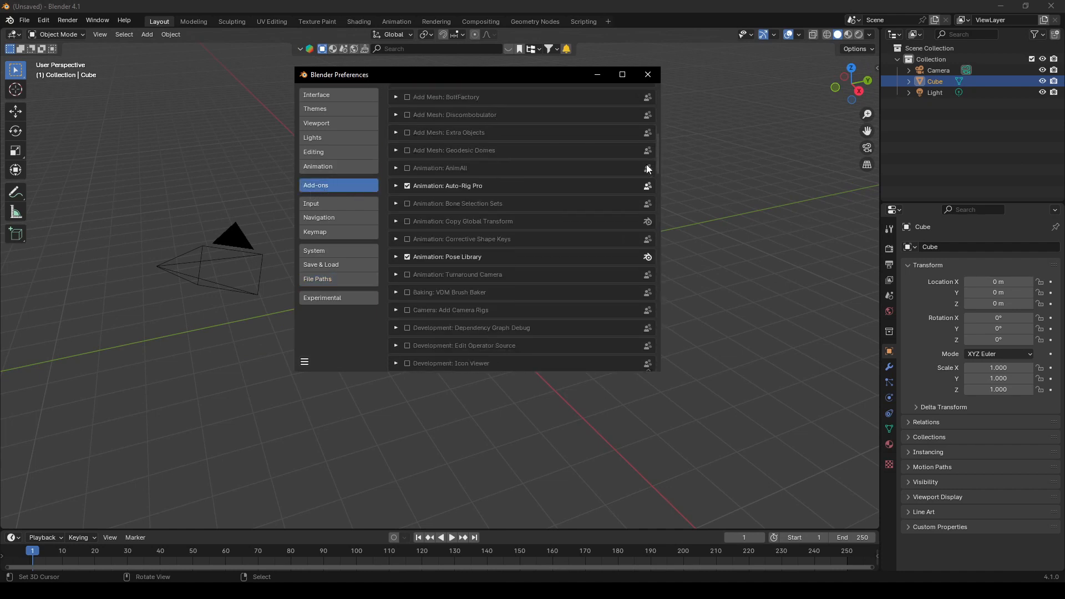
left_click_drag(657, 158, 653, 104)
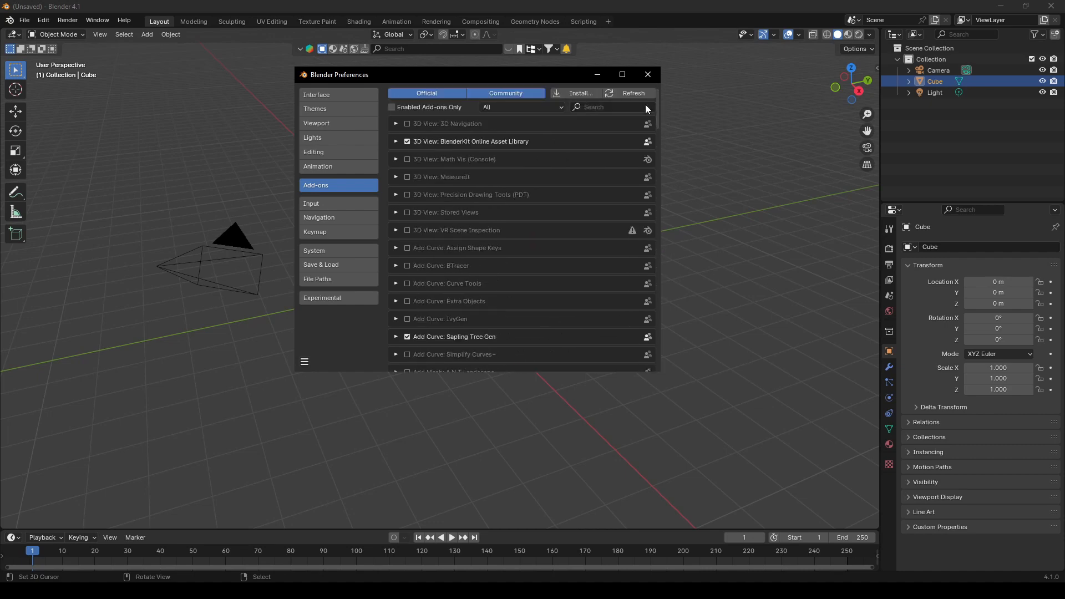
left_click_drag(500, 74, 387, 94)
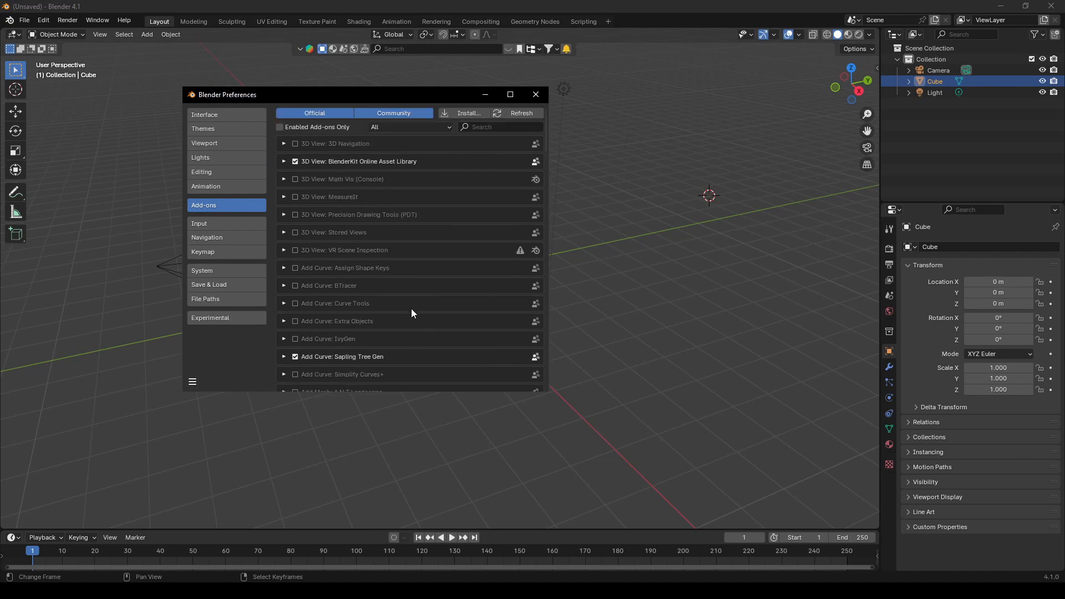
scroll(388, 263, "down", 10)
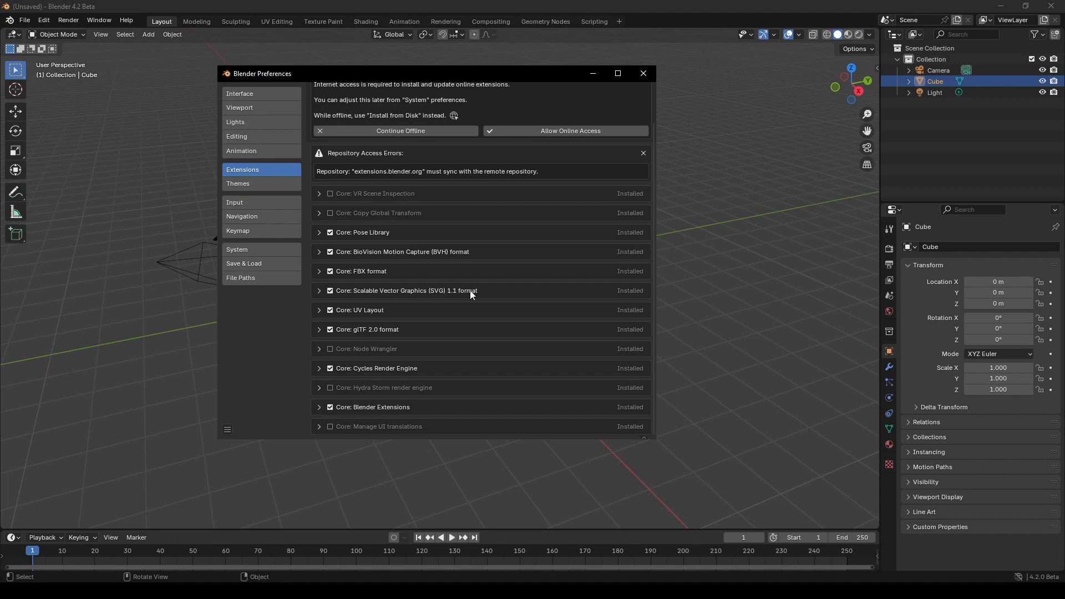
scroll(648, 234, "up", 3)
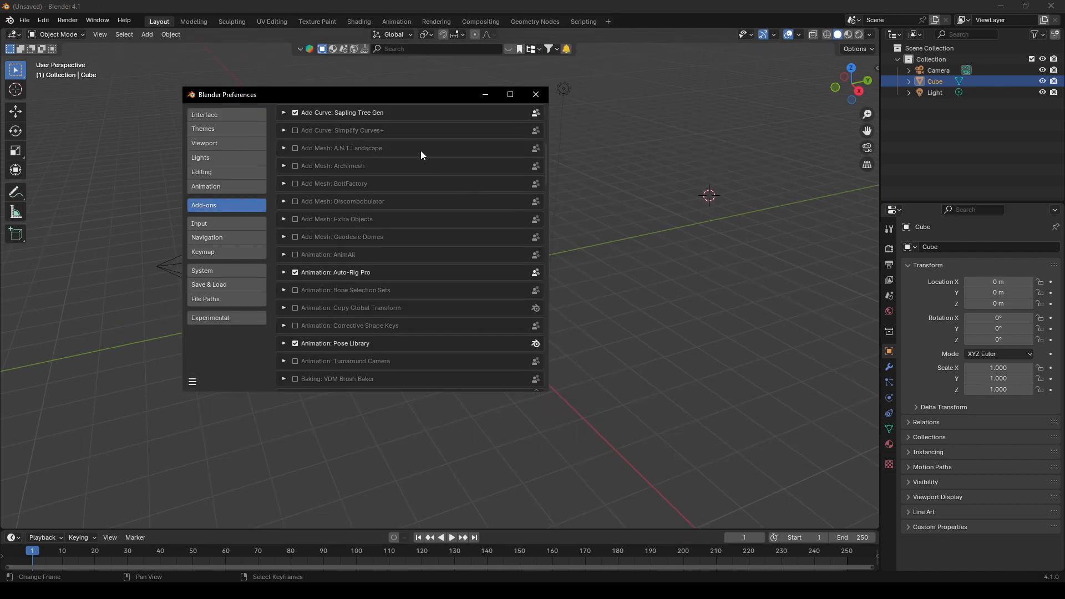
scroll(382, 242, "down", 3)
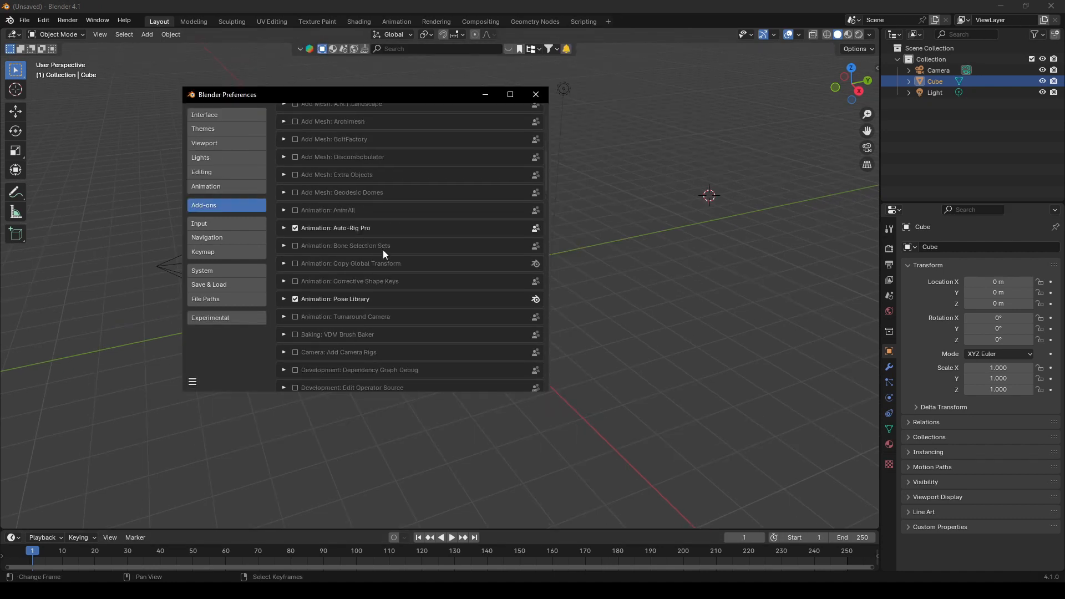
scroll(391, 245, "up", 15)
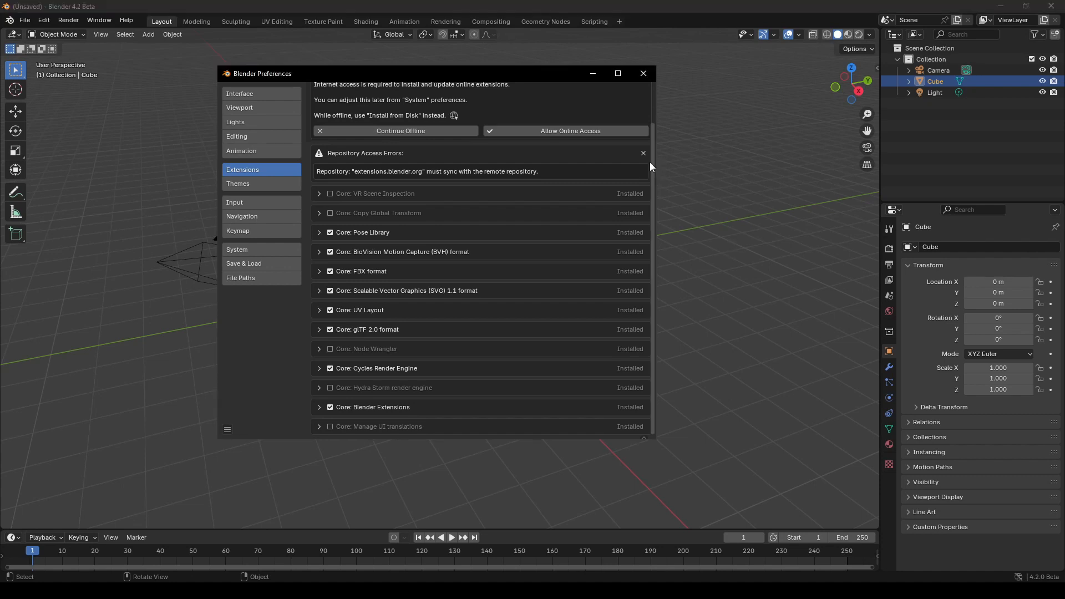
Switch back to Blender 4.2 and enable the Core: Node Wrangler add-on in the Extensions preferences.
left_click_drag(519, 77, 515, 97)
scroll(523, 210, "up", 2)
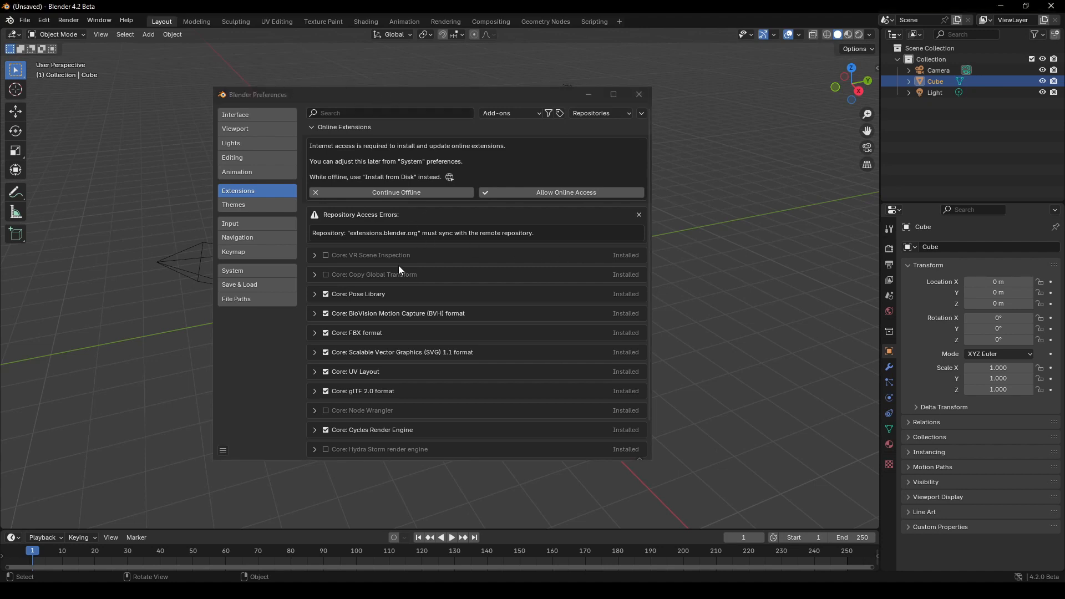
scroll(340, 256, "down", 3)
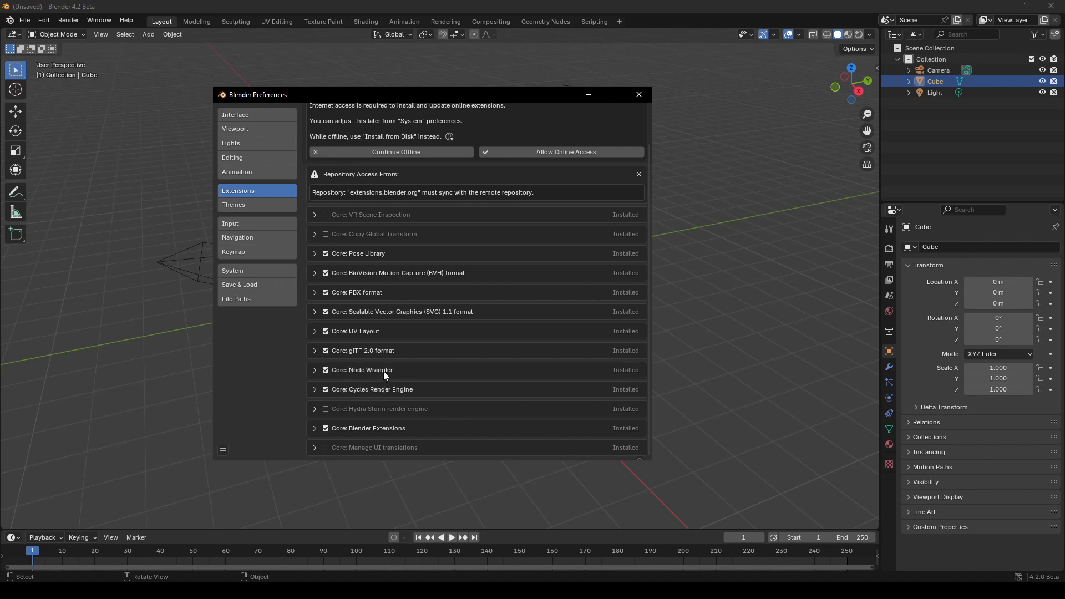
scroll(444, 277, "up", 2)
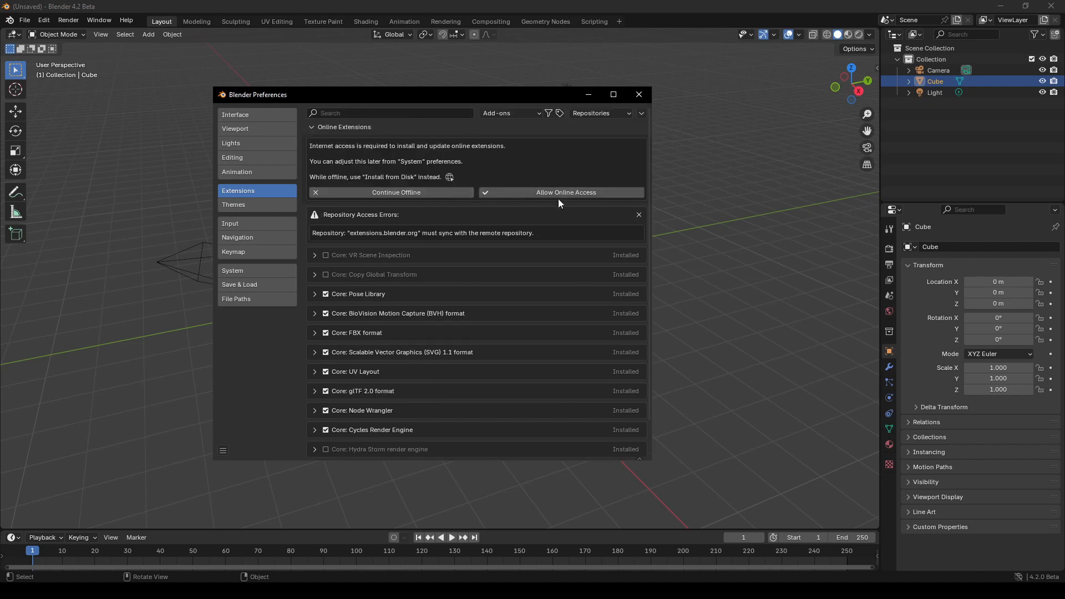
Allow online access for extensions and install the F2 add-on from the online list.
left_click(532, 194)
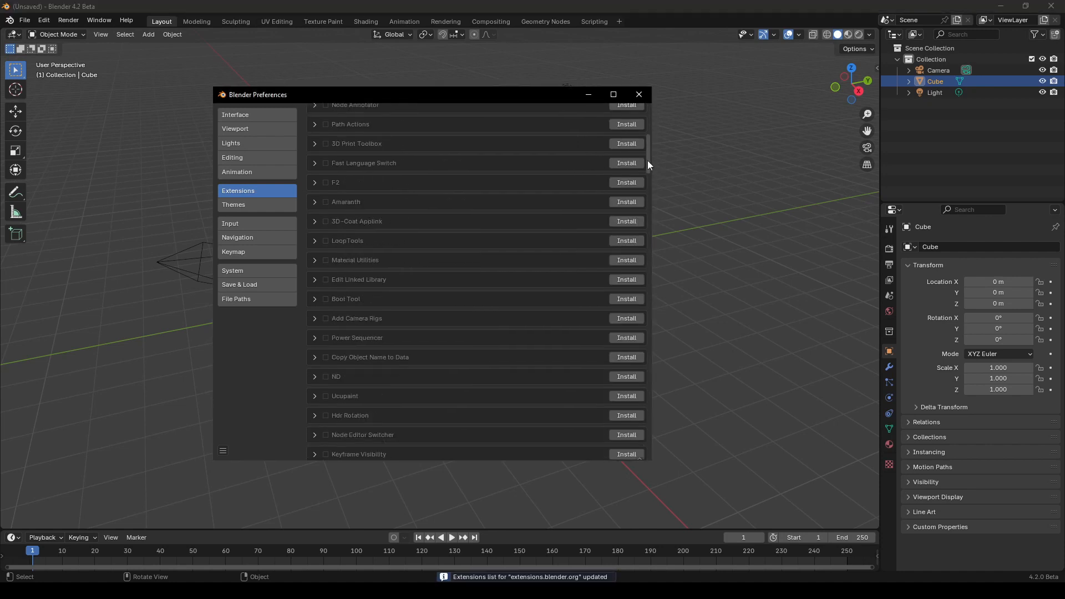
left_click_drag(647, 164, 654, 308)
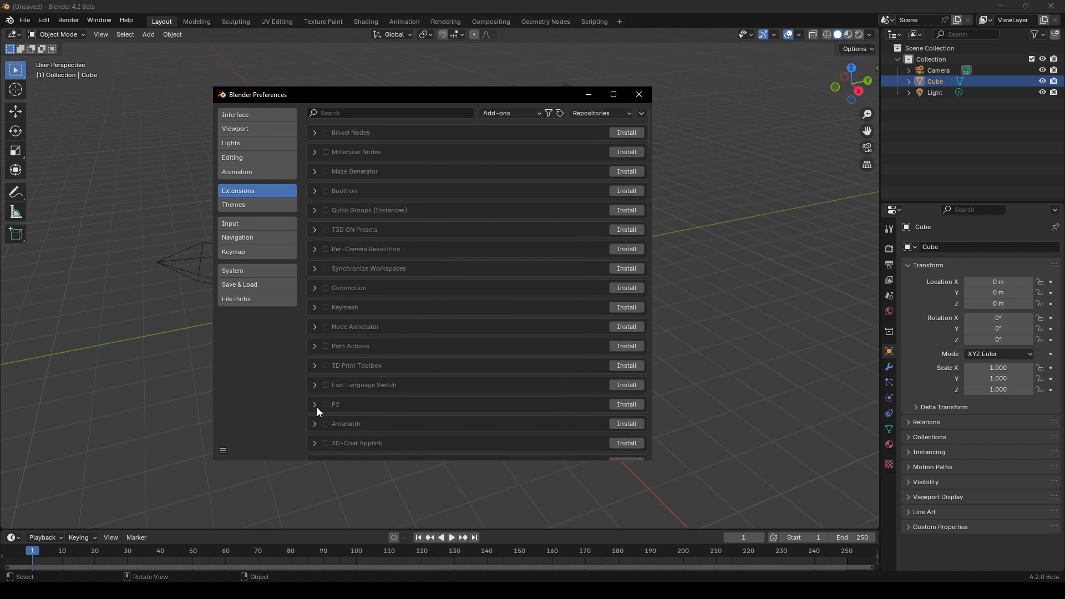
left_click(314, 407)
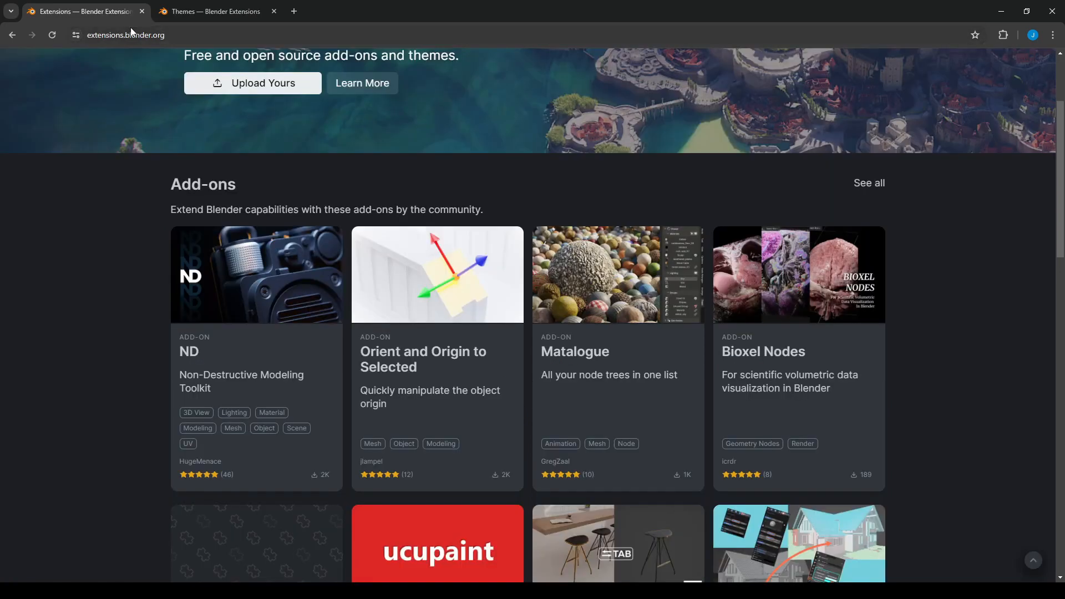
Switch to the browser and look through the featured add-ons and themes on the extensions.blender.org homepage.
left_click(187, 31)
left_click(107, 281)
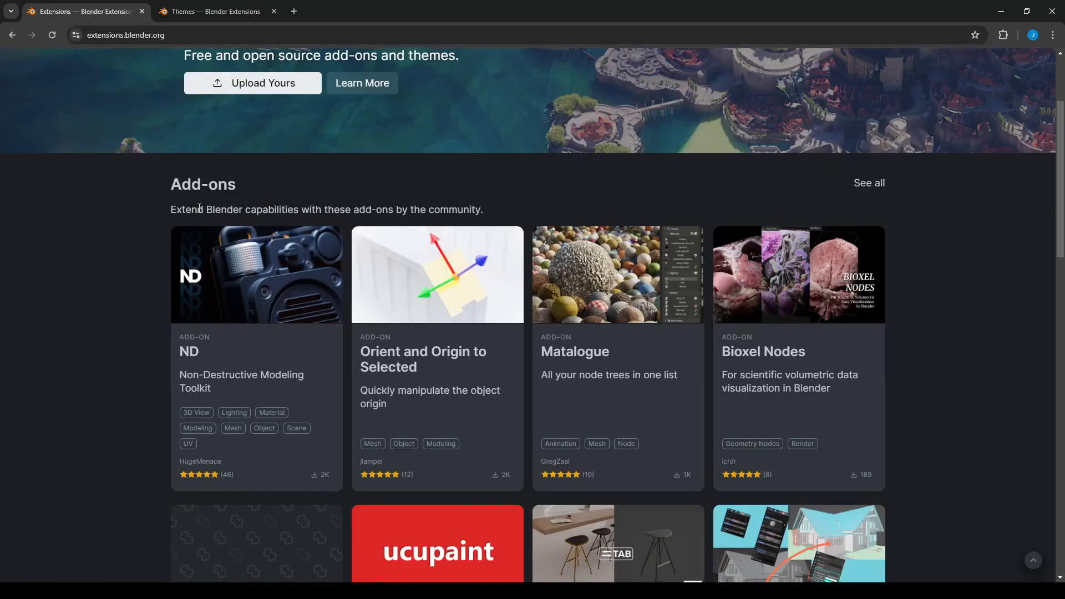
scroll(332, 280, "down", 11)
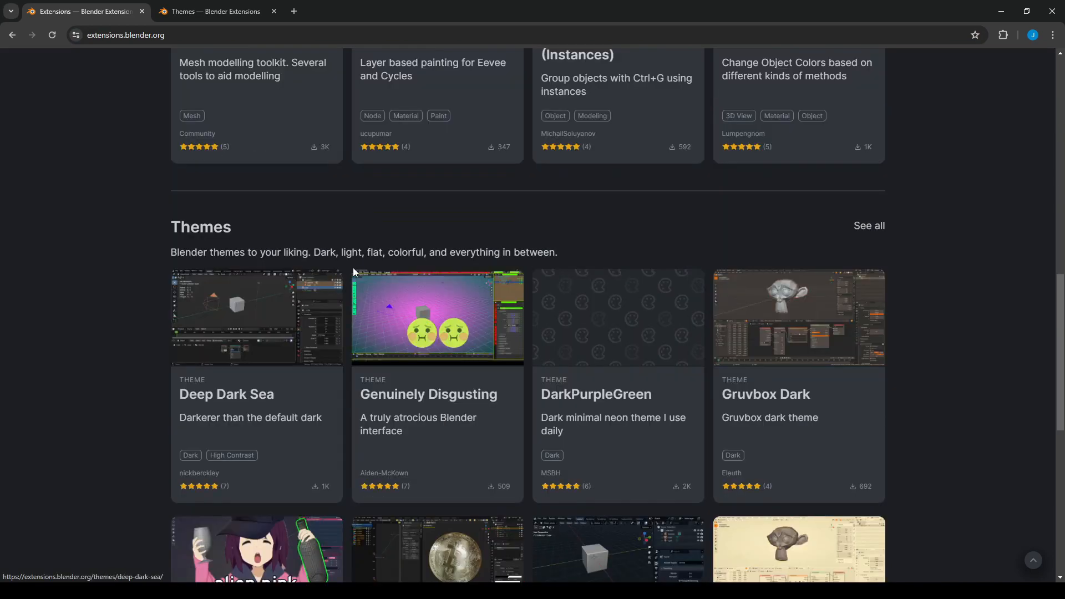
scroll(372, 266, "down", 8)
scroll(373, 265, "up", 20)
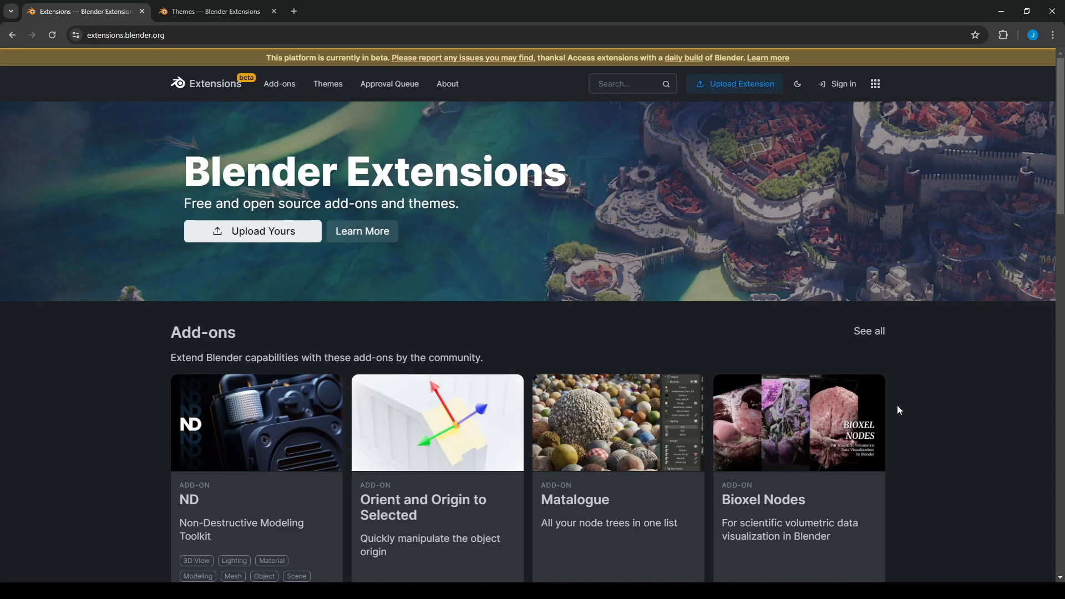
scroll(958, 355, "down", 3)
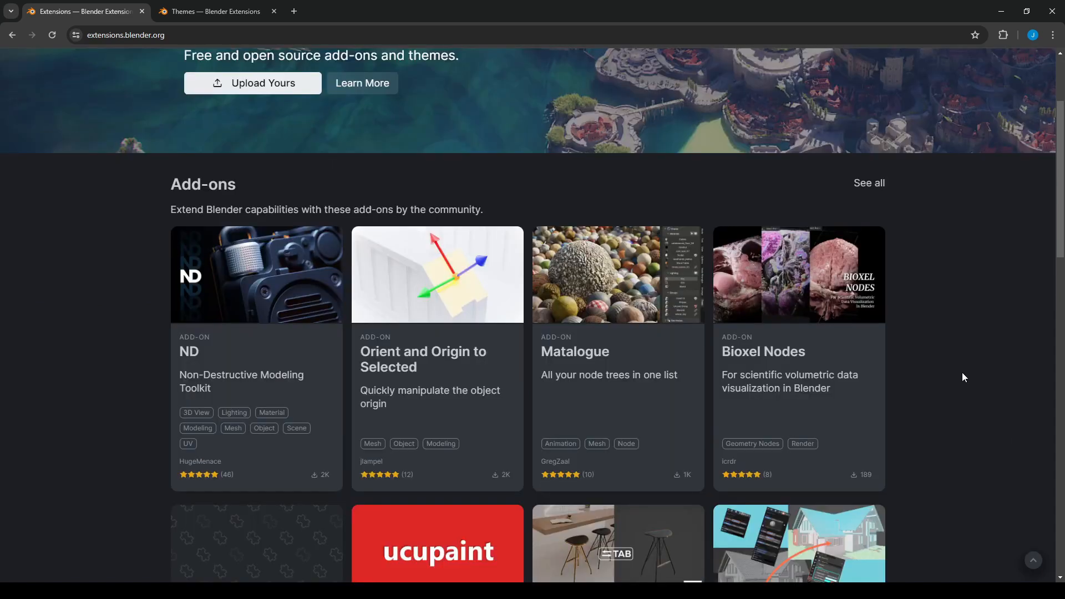
scroll(963, 376, "down", 5)
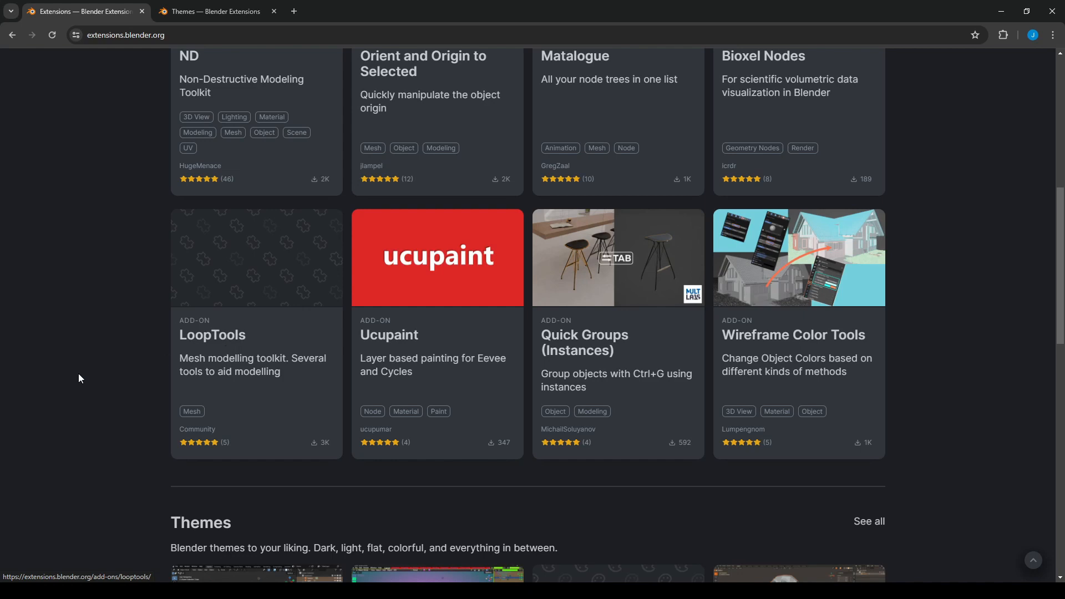
Open the LoopTools add-on page and examine its description and reviews, ending on the About section.
left_click(215, 346)
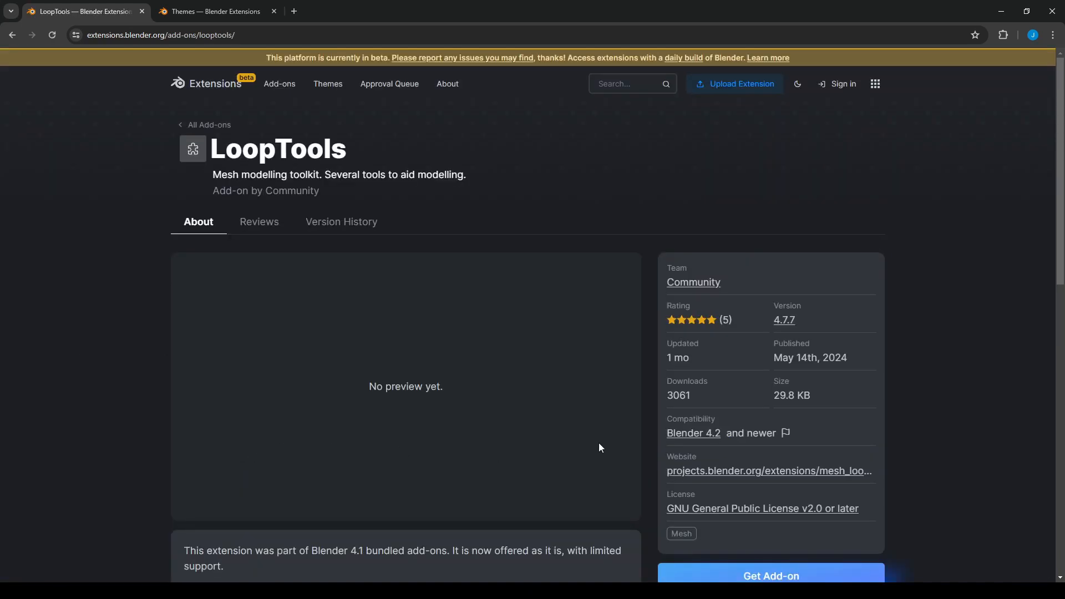
scroll(608, 381, "down", 3)
scroll(764, 393, "up", 3)
scroll(863, 397, "down", 5)
scroll(870, 400, "up", 3)
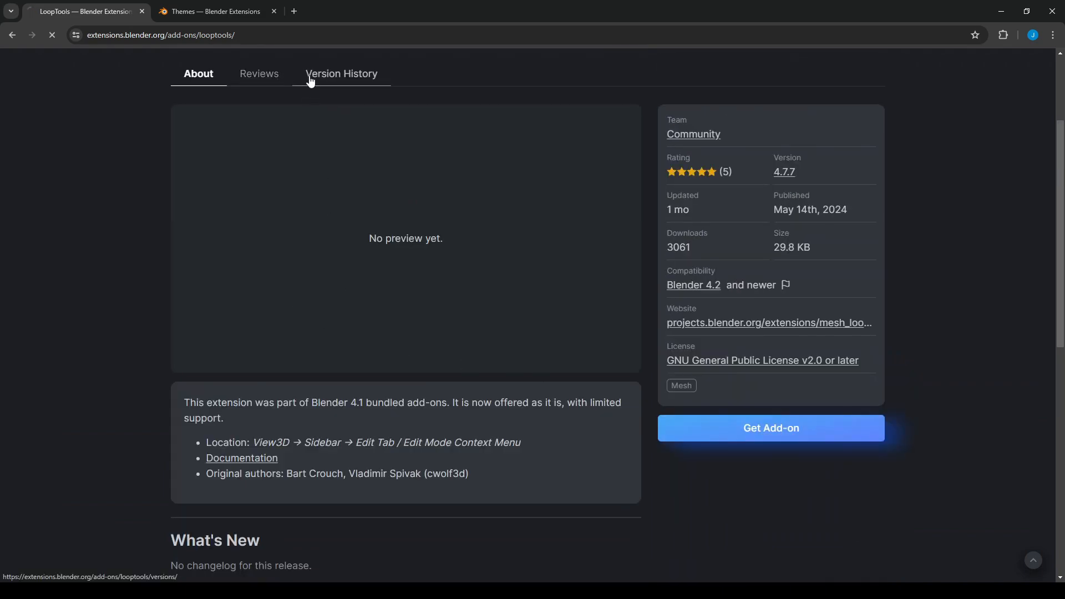
left_click(259, 75)
left_click(189, 223)
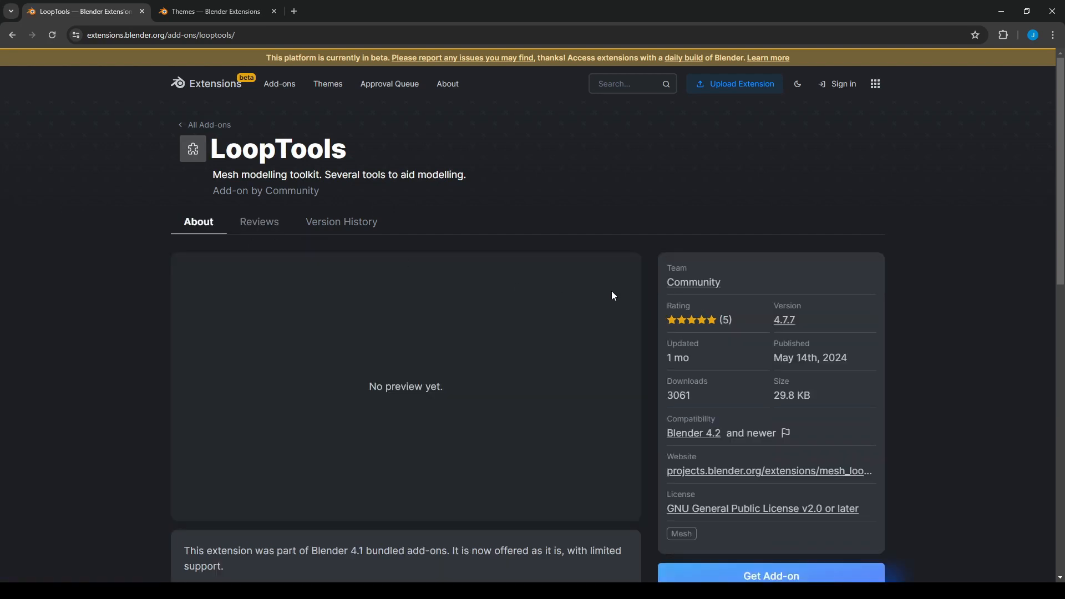
Get the LoopTools add-on from its web page, drop it into Blender, and install it with Enable Add-on checked.
scroll(949, 517, "down", 2)
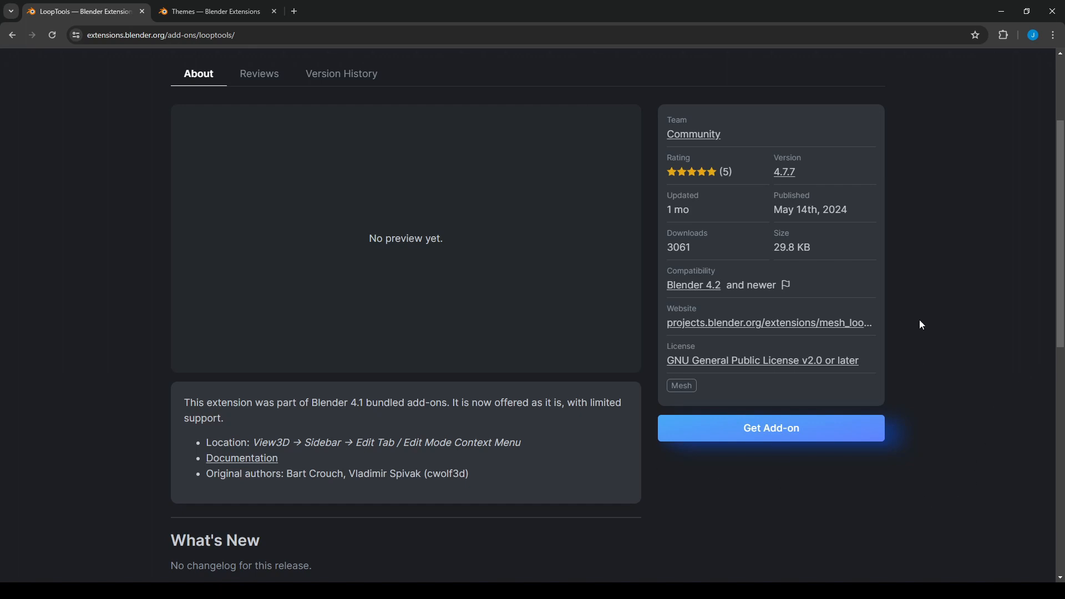
left_click(779, 438)
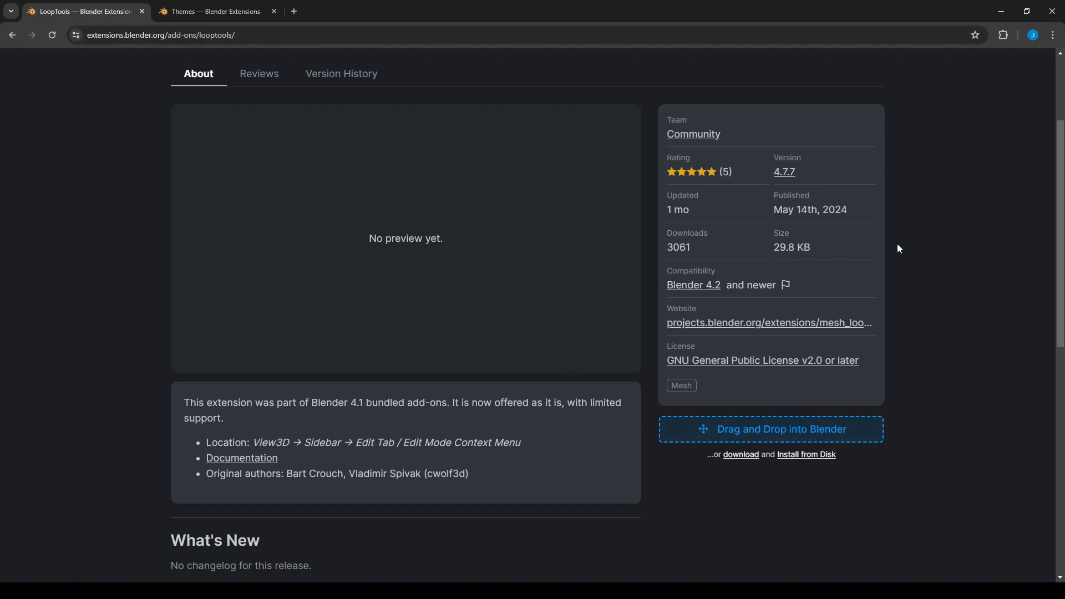
left_click_drag(830, 17, 367, 68)
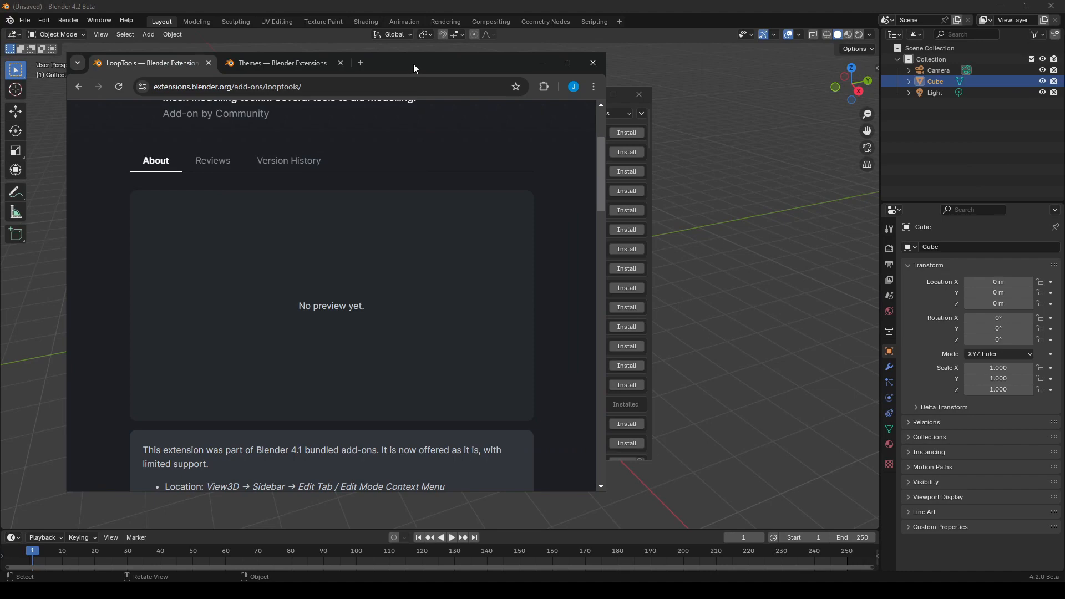
left_click_drag(431, 65, 319, 63)
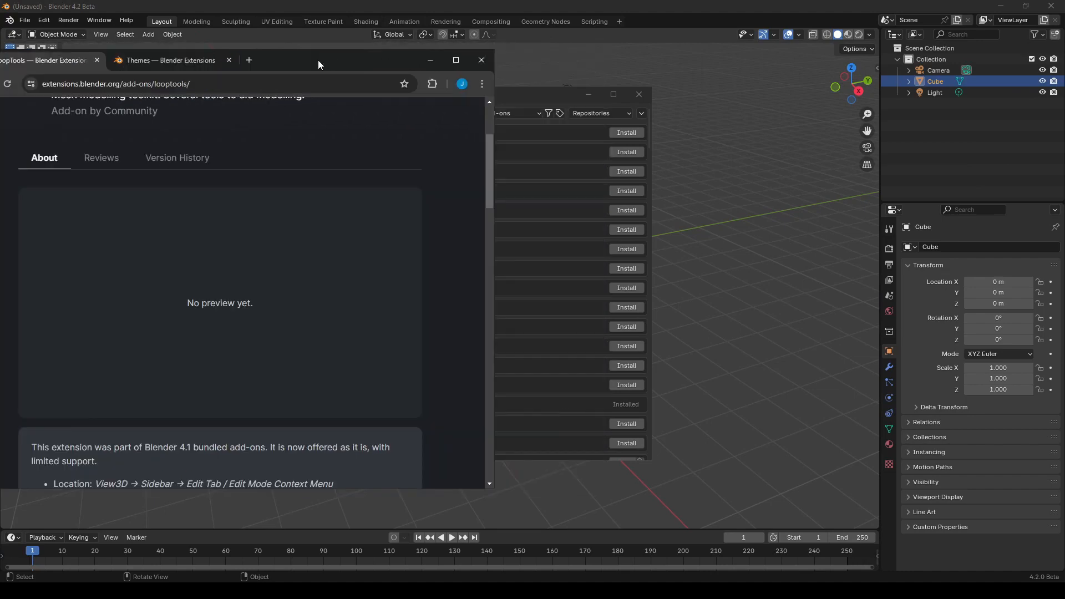
scroll(450, 290, "down", 15)
scroll(300, 216, "up", 3)
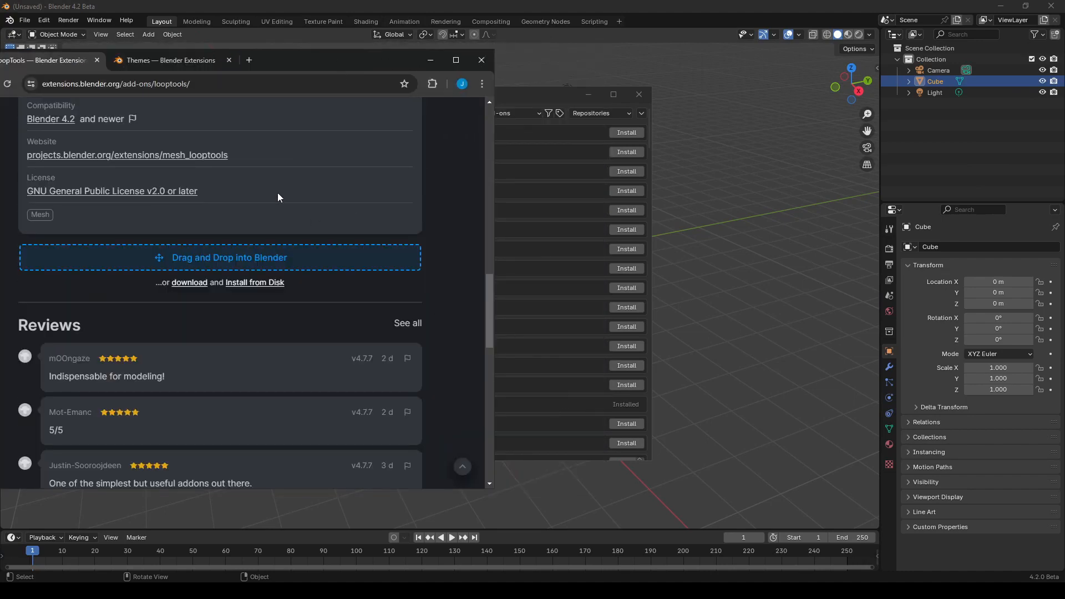
left_click_drag(233, 263, 637, 264)
left_click_drag(735, 242, 734, 242)
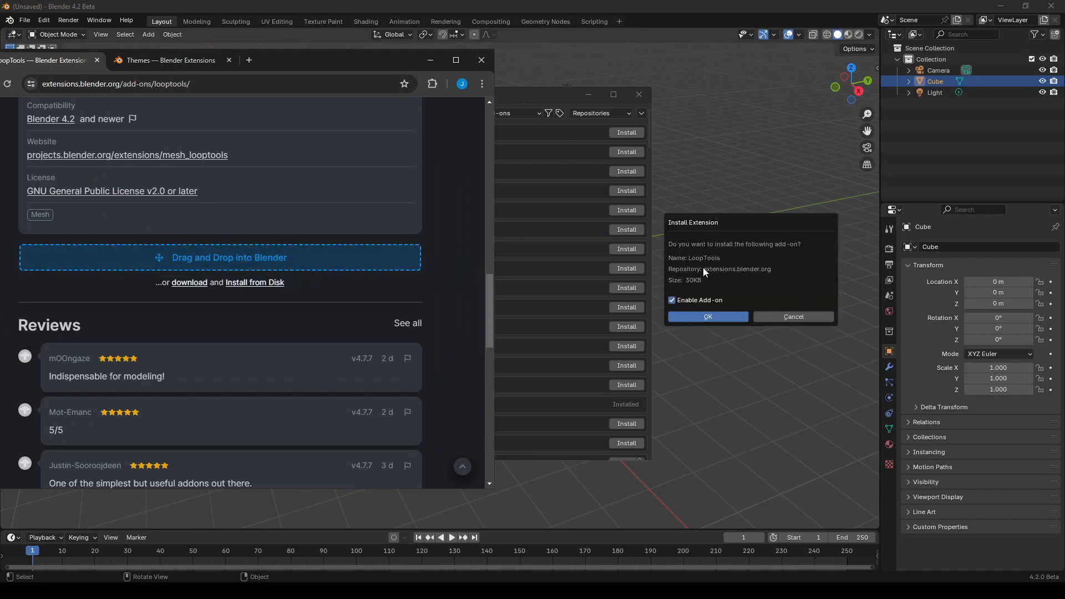
left_click(710, 318)
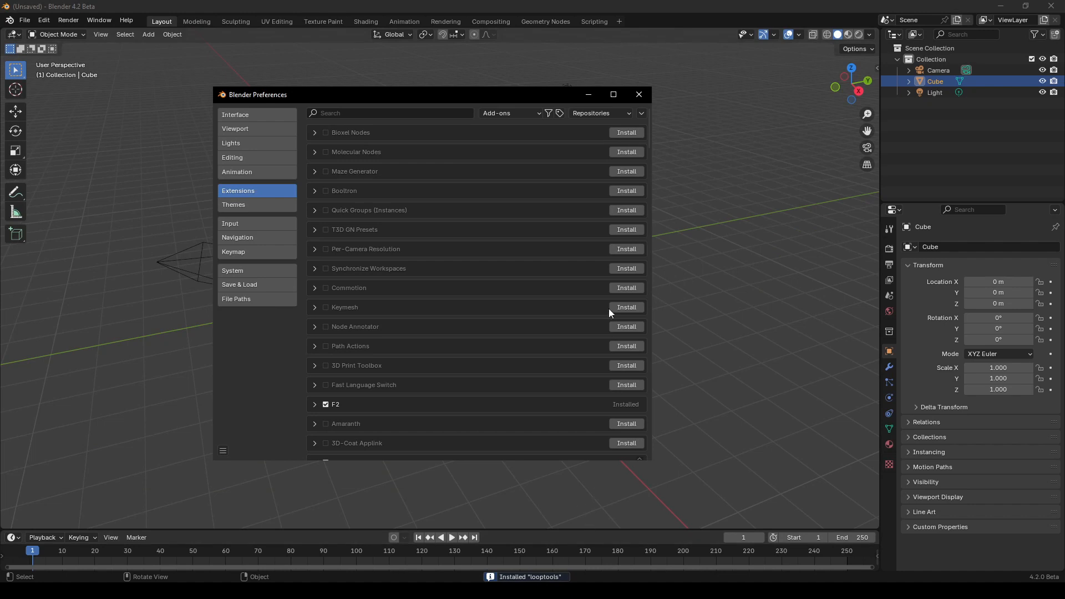
Search the Extensions preferences for "loop" to check the LoopTools entry.
left_click(410, 113)
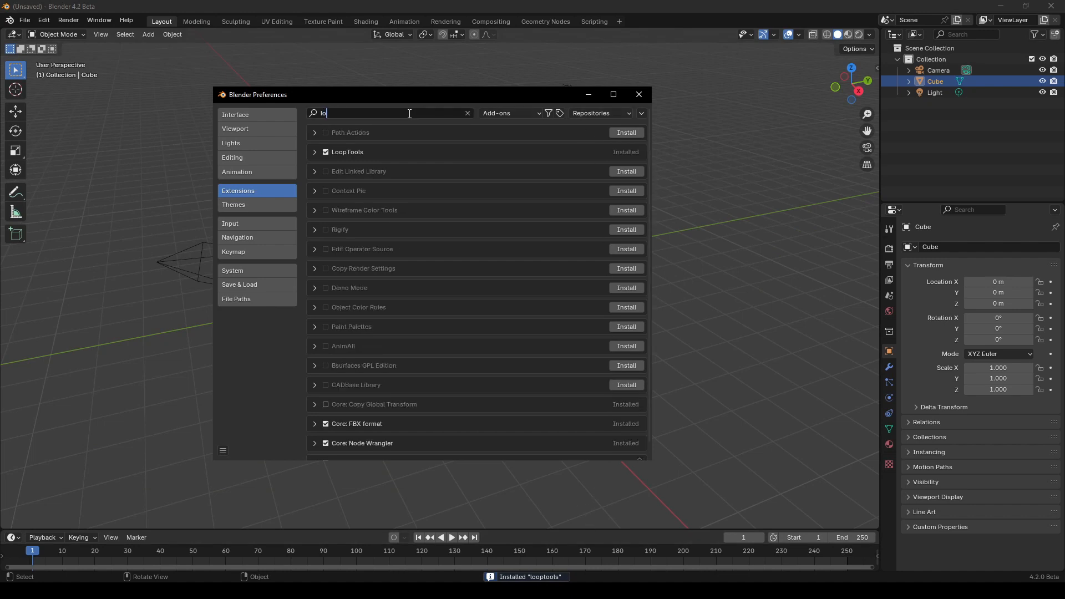
type("loop")
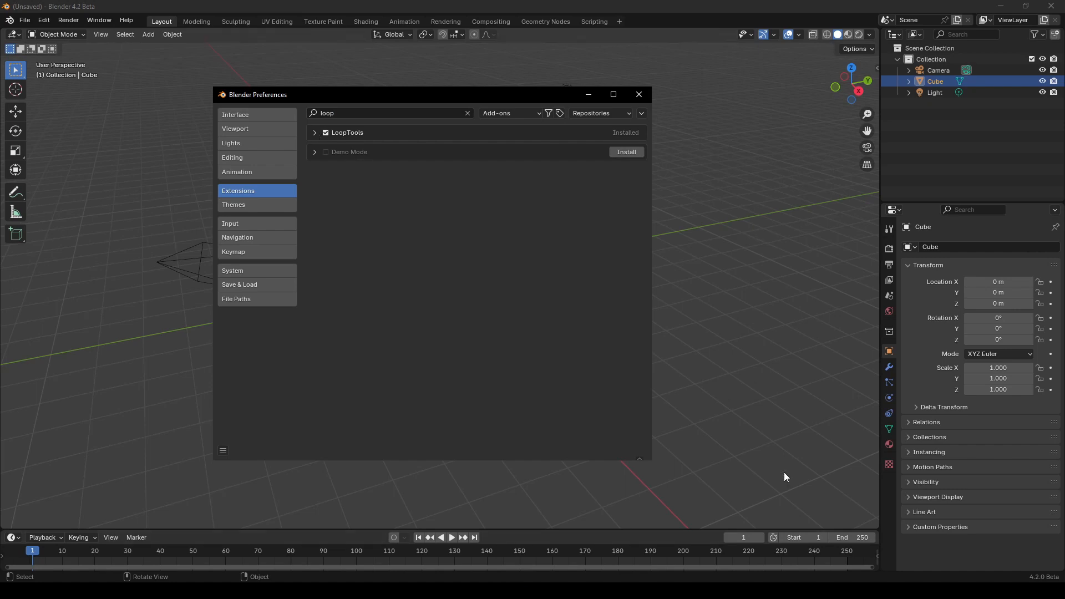
Switch to the browser and look through the themes list on extensions.blender.org.
left_click(472, 590)
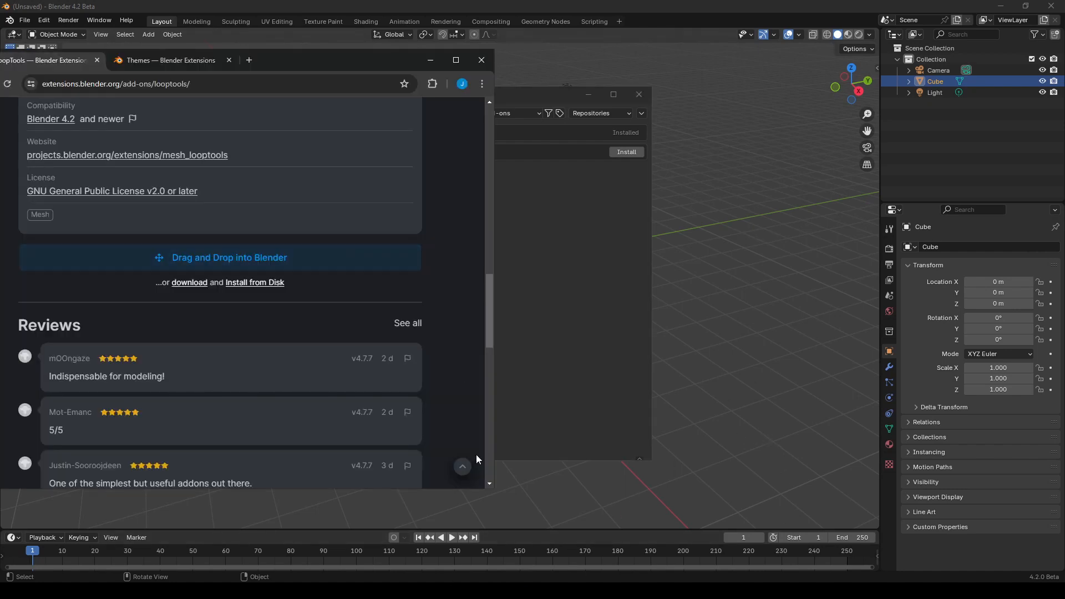
left_click(457, 61)
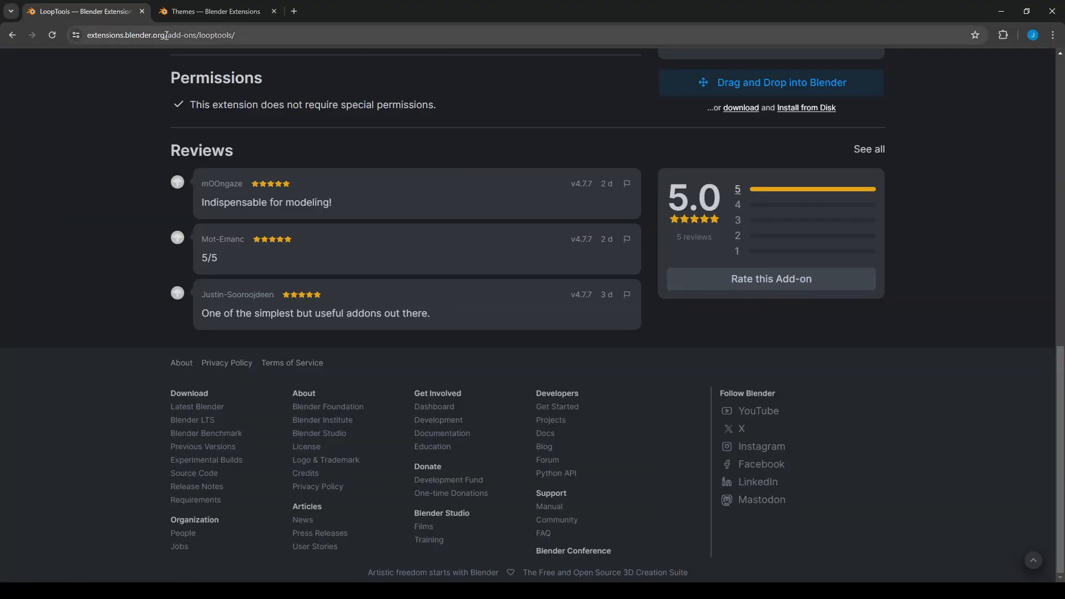
scroll(265, 120, "up", 9)
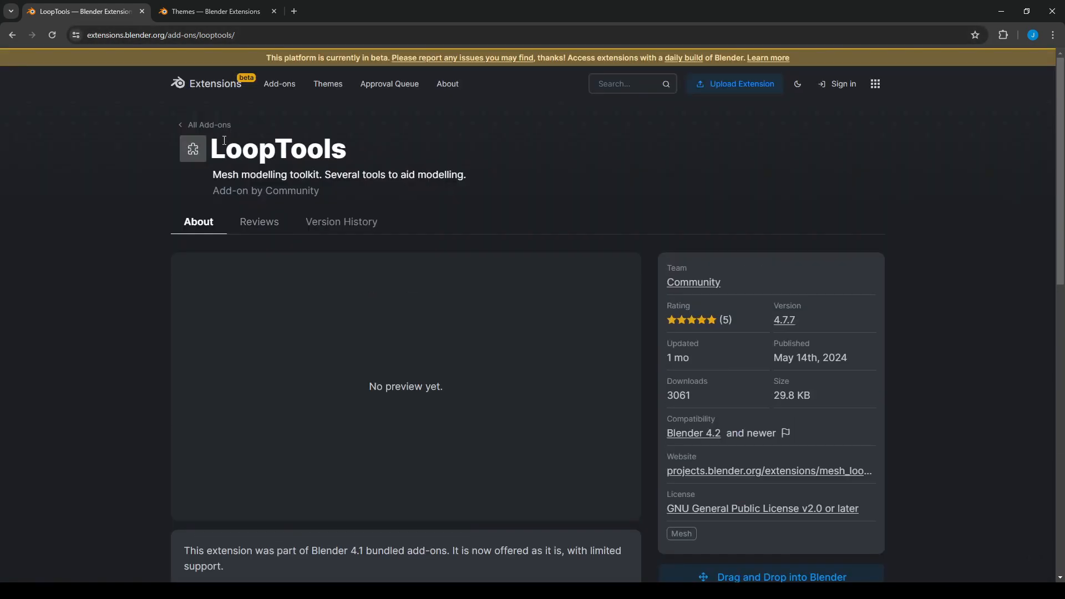
left_click(210, 10)
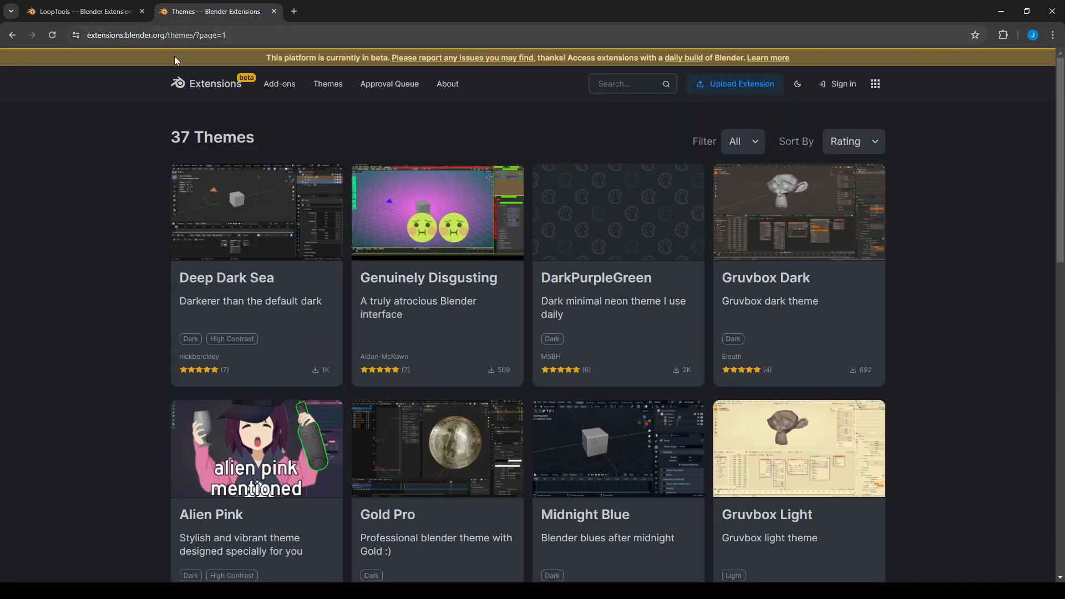
scroll(937, 321, "down", 5)
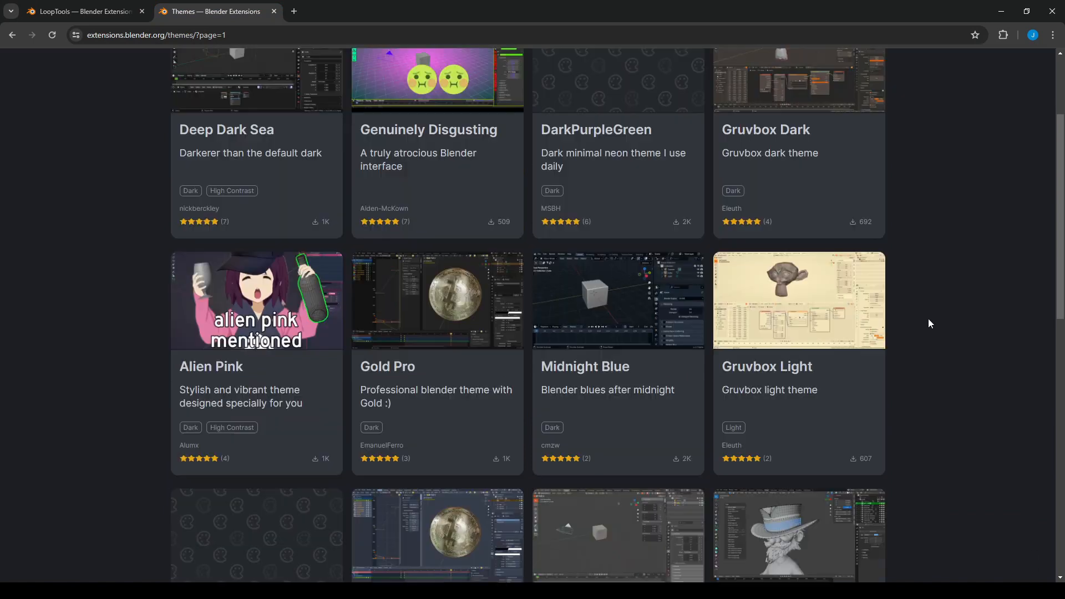
scroll(869, 363, "down", 3)
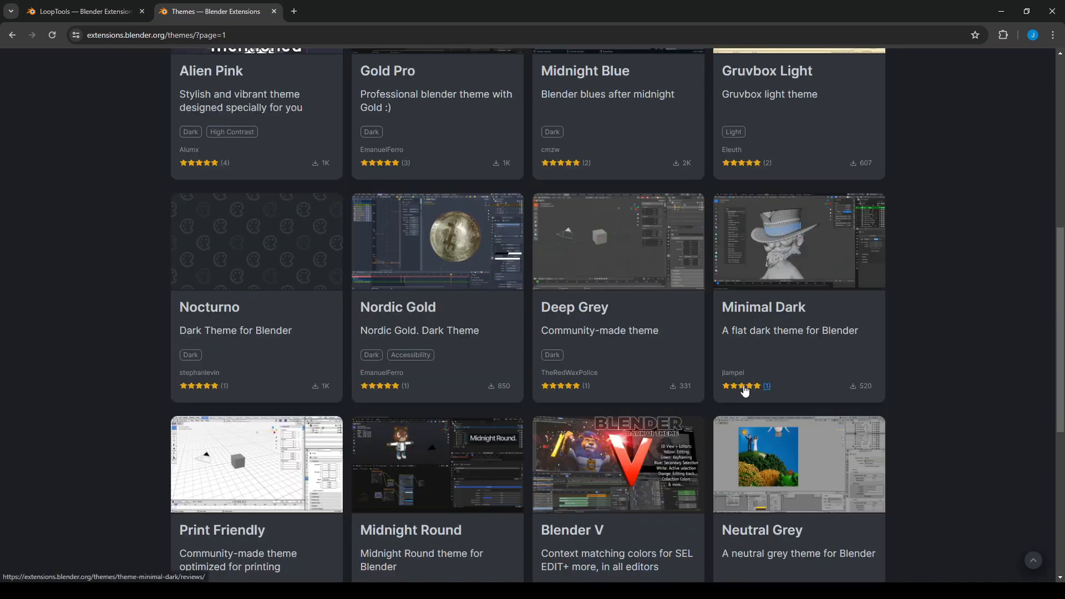
scroll(744, 275, "up", 5)
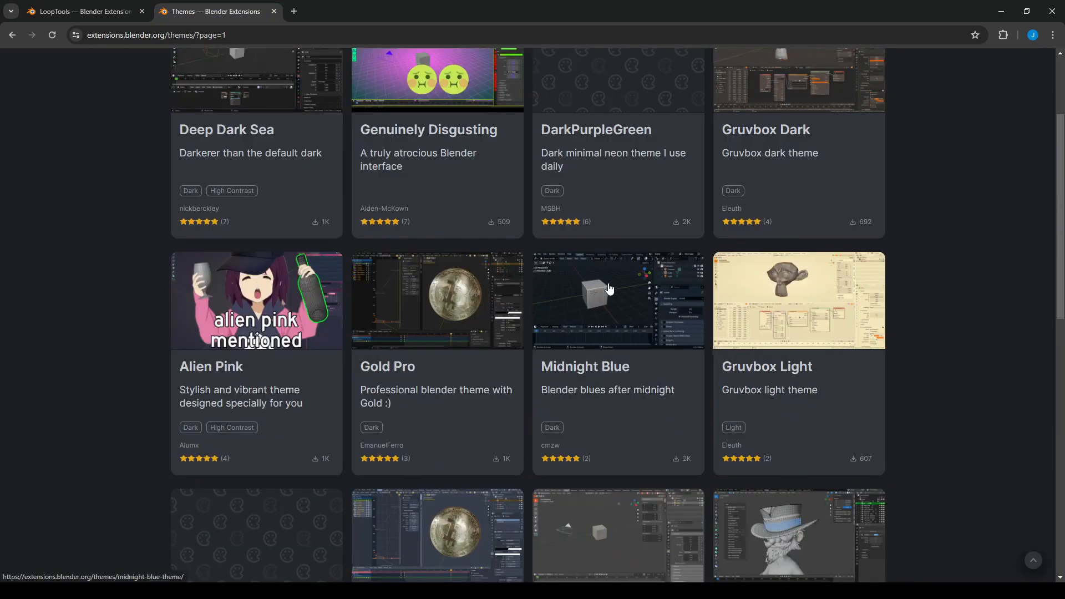
Open the Midnight Blue theme page, drop the theme into Blender, and install it with Set Current Theme checked.
left_click(608, 289)
double_click(699, 13)
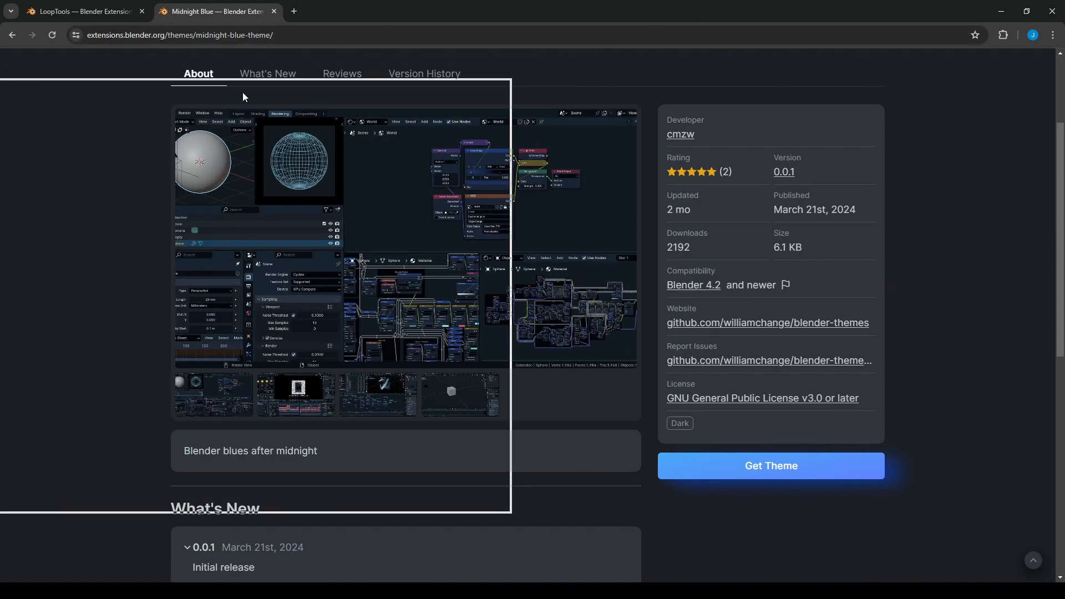
scroll(249, 311, "down", 10)
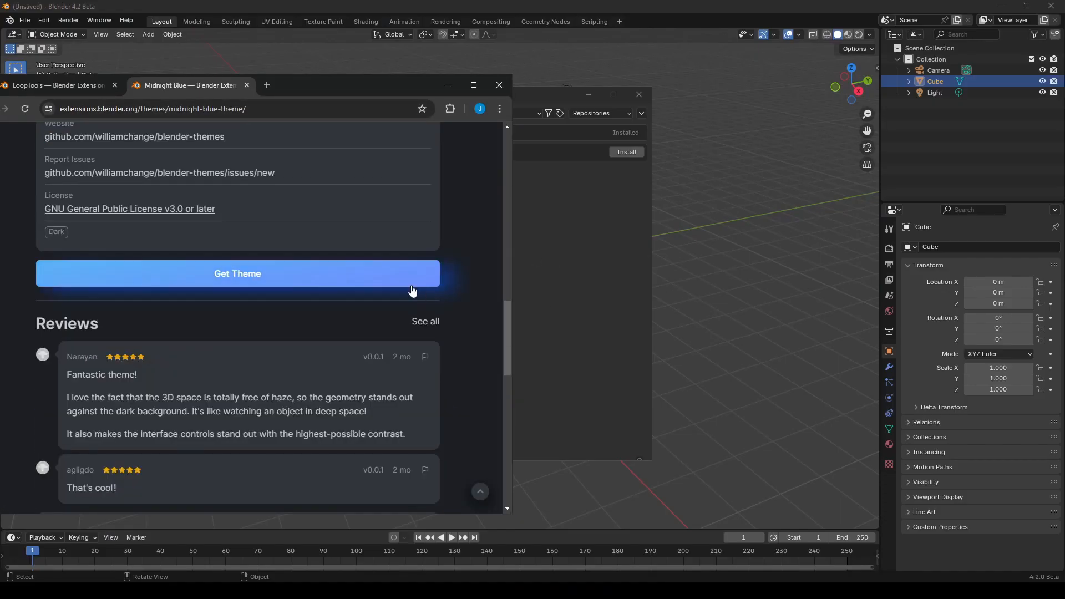
left_click(237, 273)
left_click_drag(255, 274, 787, 299)
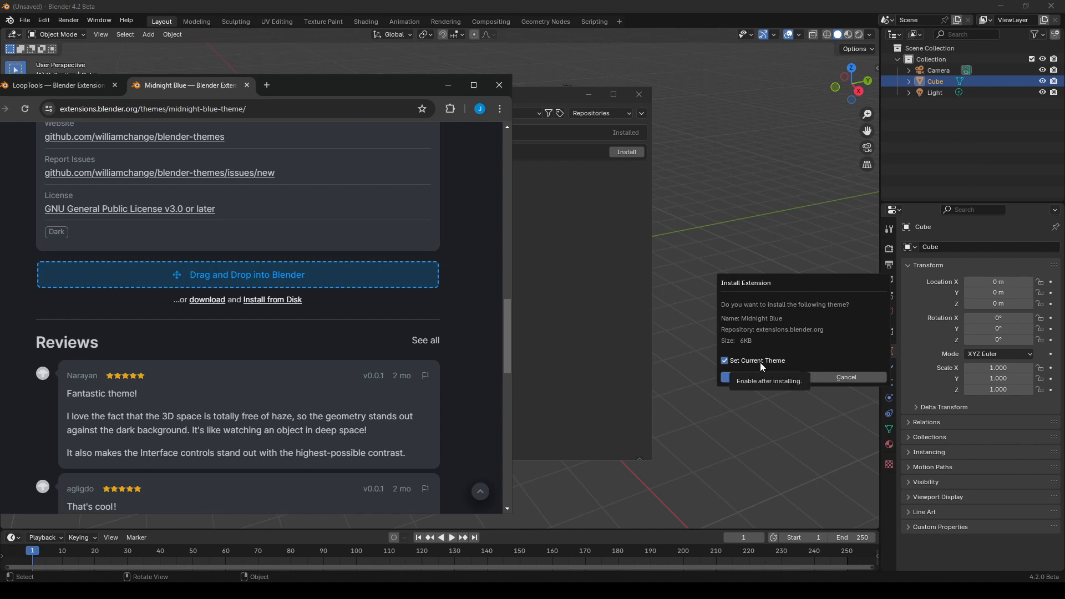
left_click(763, 381)
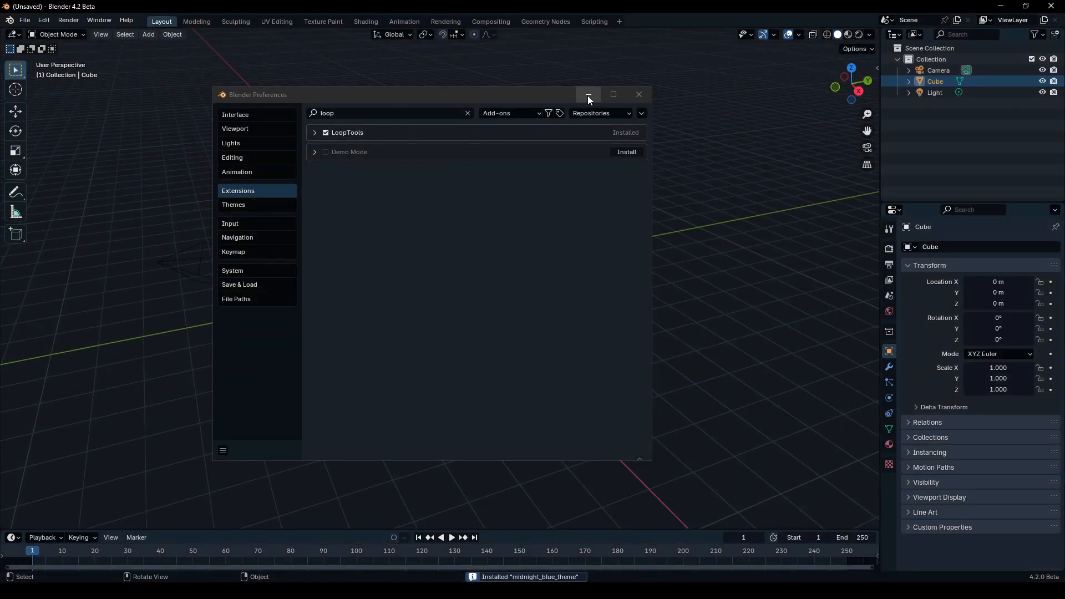
Minimize the preferences to examine the 3D viewport in the new theme, and reopen the preferences.
left_click(588, 95)
middle_click_drag(477, 266, 535, 277)
key("F4")
left_click(392, 366)
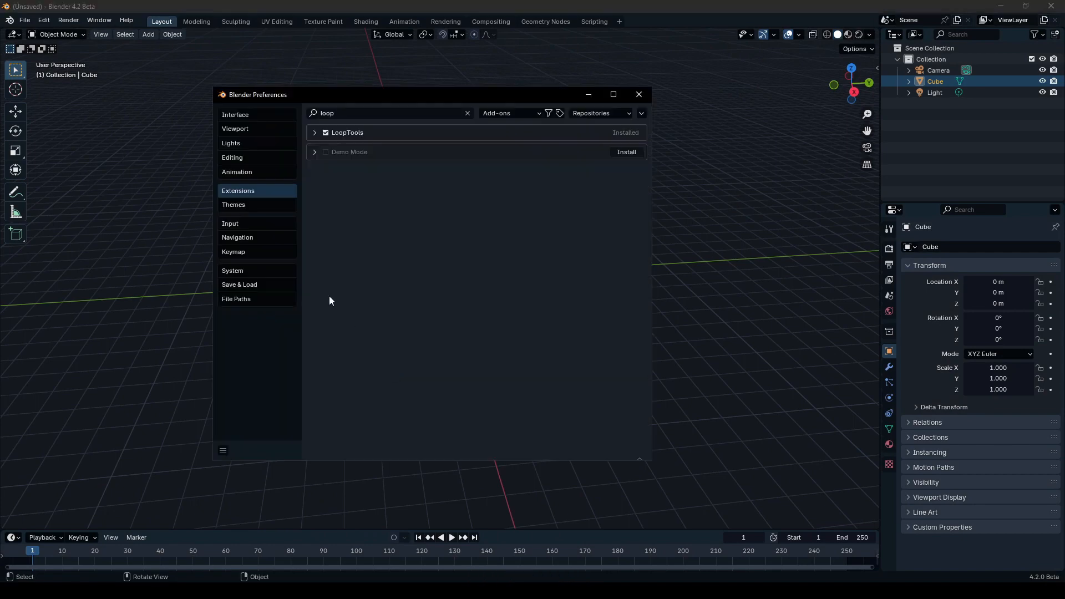
Try the Blender Dark and Blender Light presets in the Themes preferences.
left_click(250, 203)
left_click(328, 113)
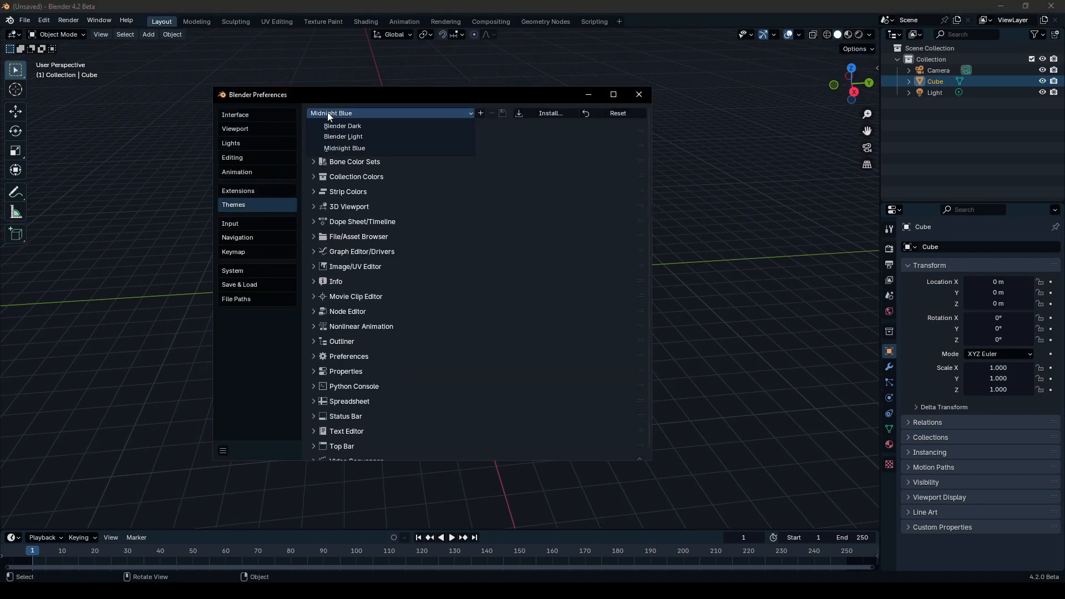
left_click(360, 125)
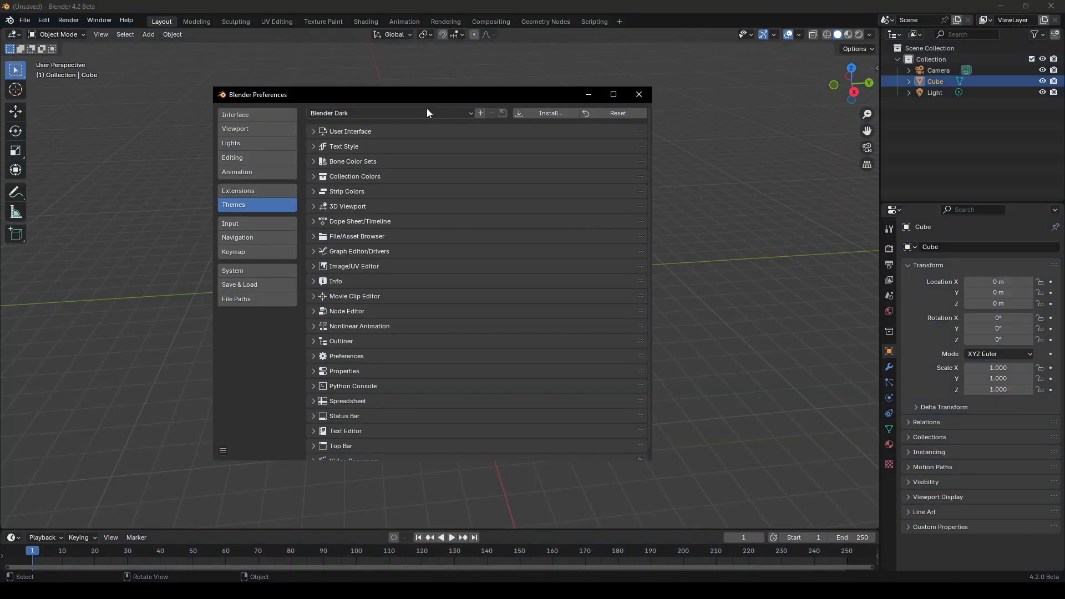
left_click(427, 112)
left_click(399, 136)
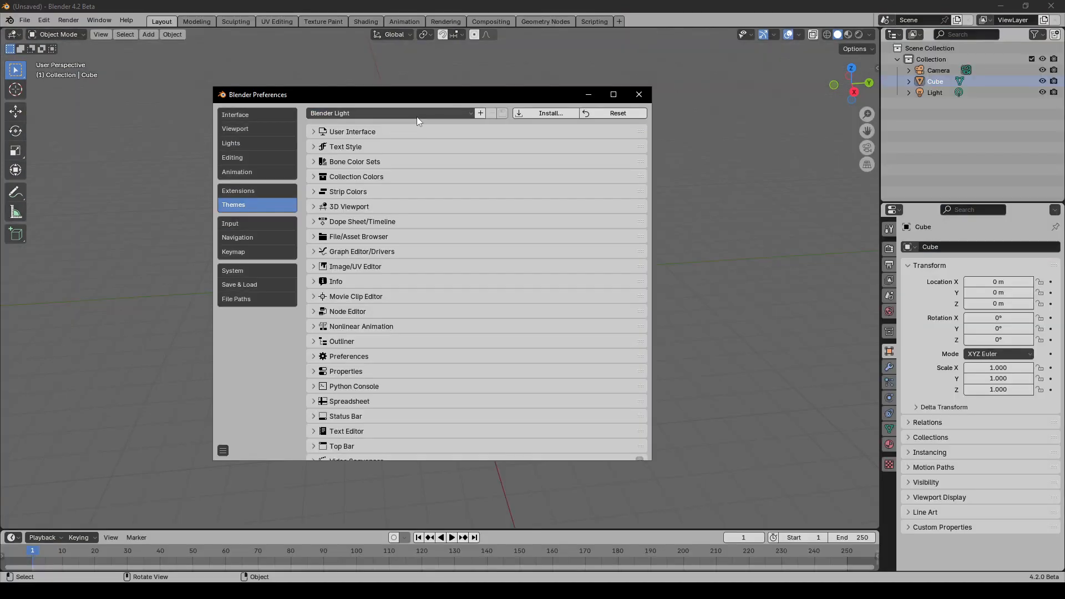
Set the theme preset to Midnight Blue and minimize the preferences window to reveal the viewport.
left_click(418, 116)
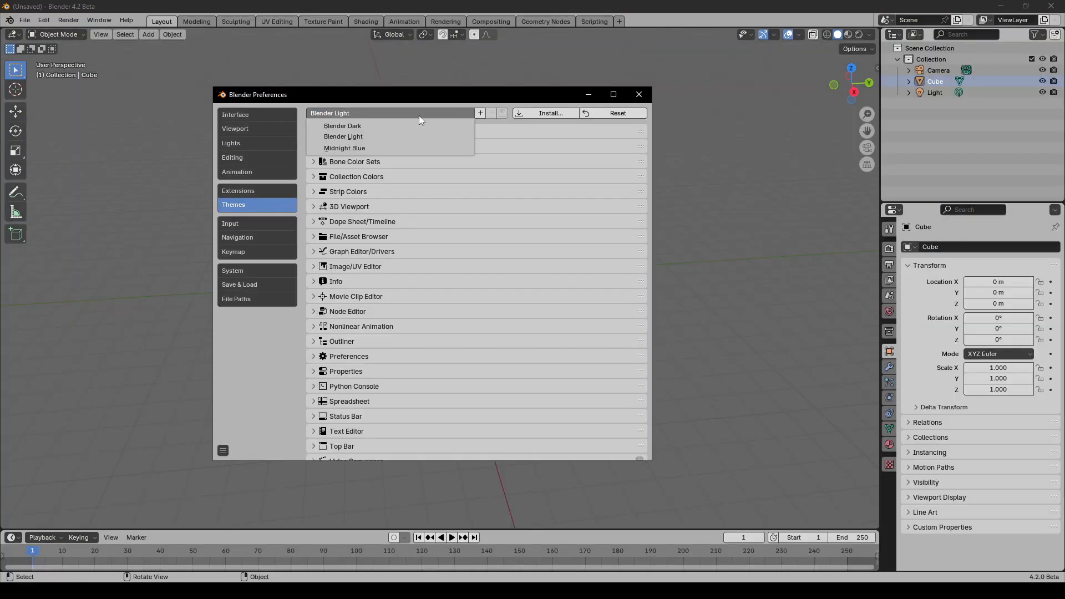
left_click(340, 148)
left_click_drag(401, 99, 576, 95)
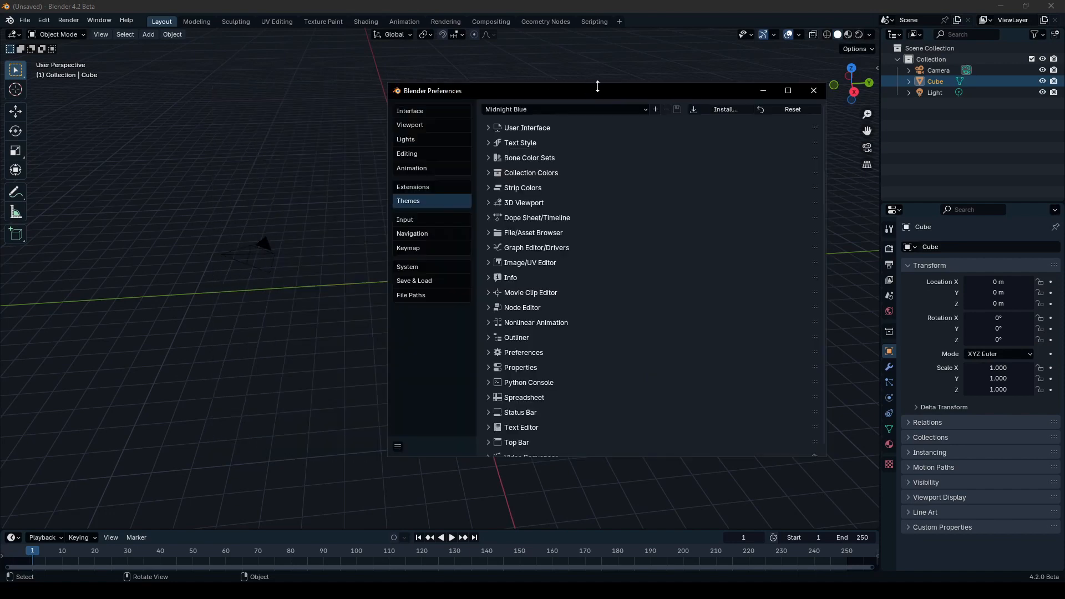
left_click(585, 110)
left_click(552, 131)
left_click(761, 91)
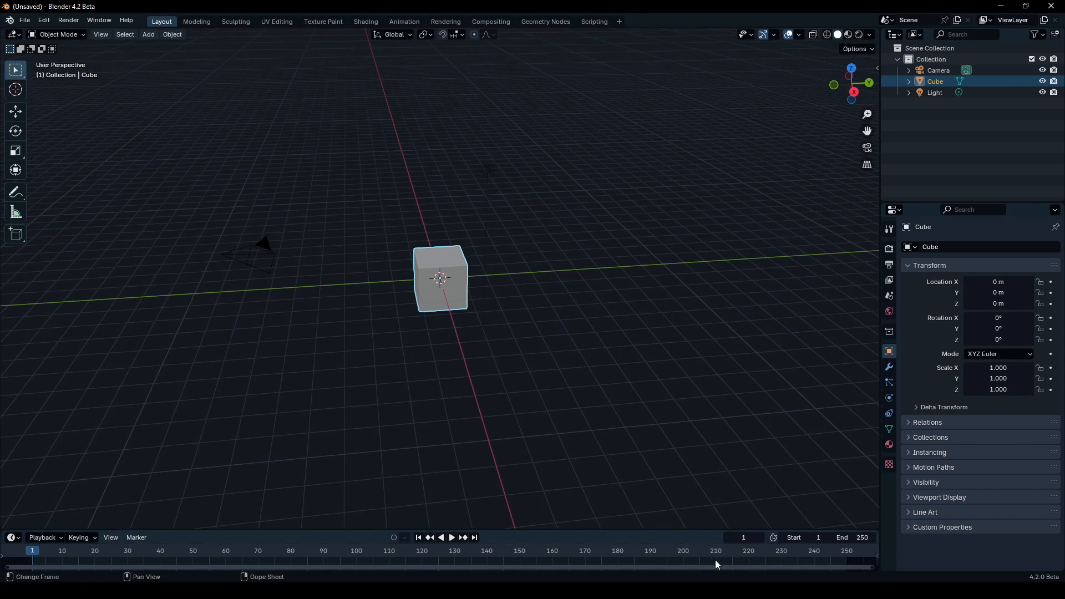
Switch to the browser, return from the Midnight Blue page to the themes list, and look through the available themes.
left_click(222, 591)
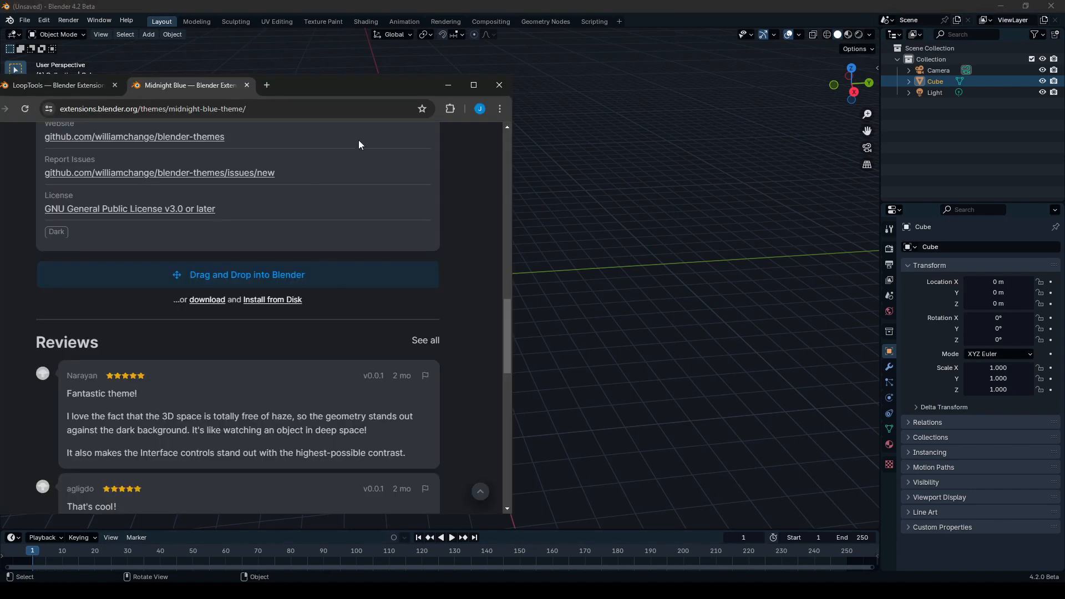
double_click(474, 86)
scroll(491, 177, "up", 15)
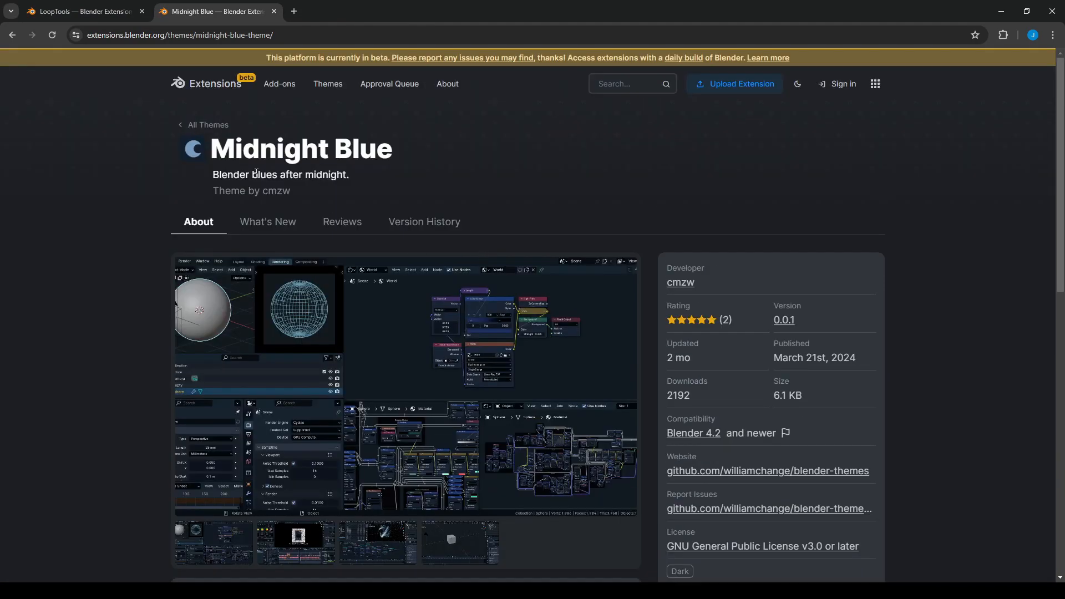
key("alt+Left")
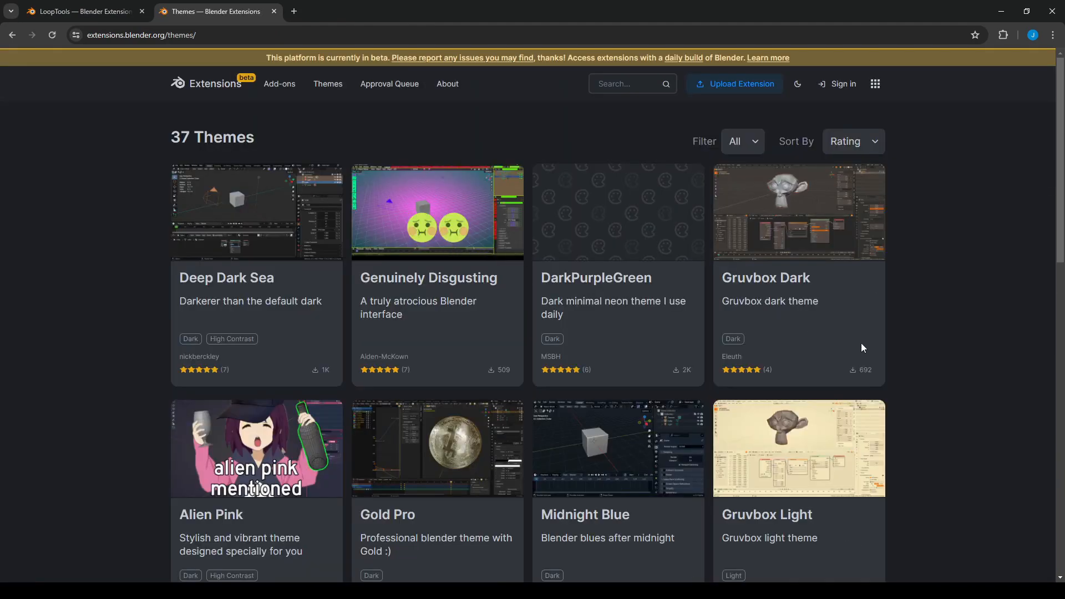
scroll(886, 349, "down", 10)
scroll(889, 349, "up", 9)
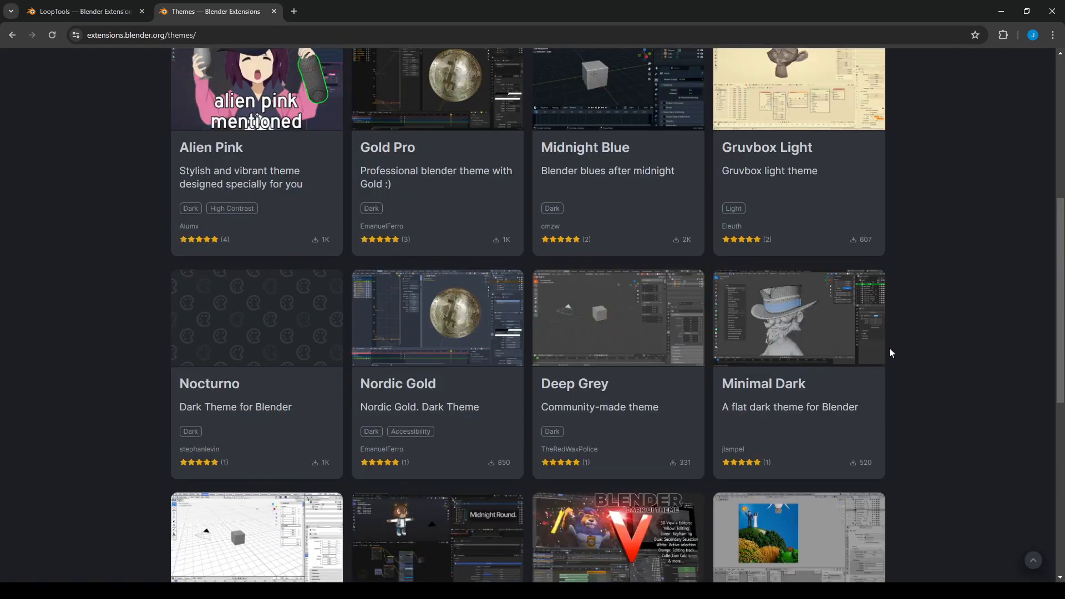